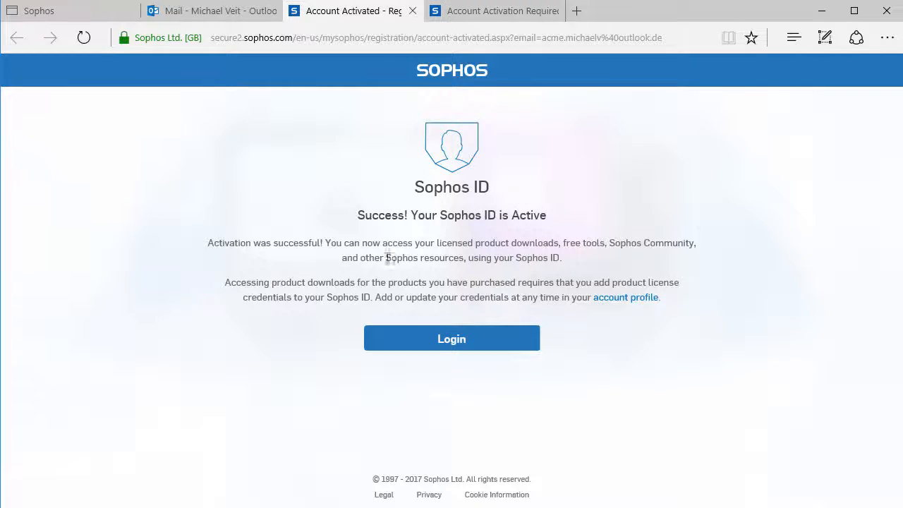
Log in to the activated Sophos ID account with the account's email address and password
left_click(470, 338)
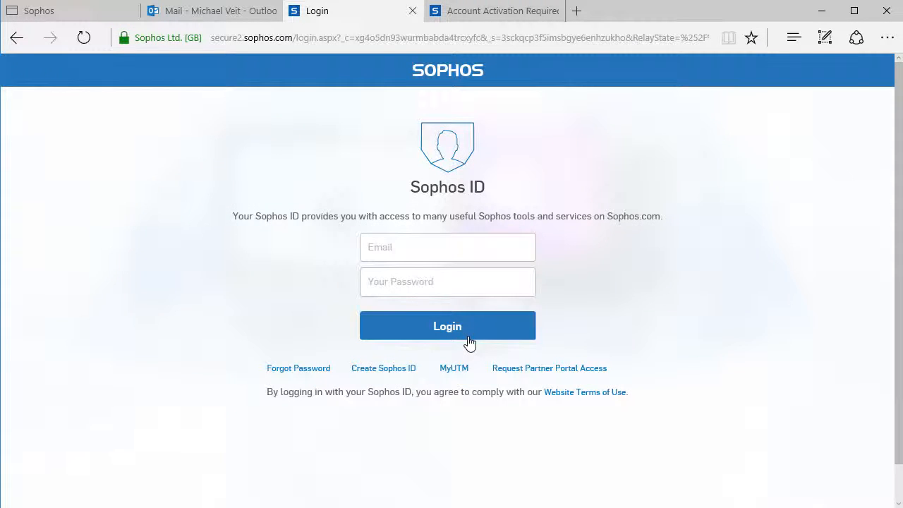
left_click(395, 254)
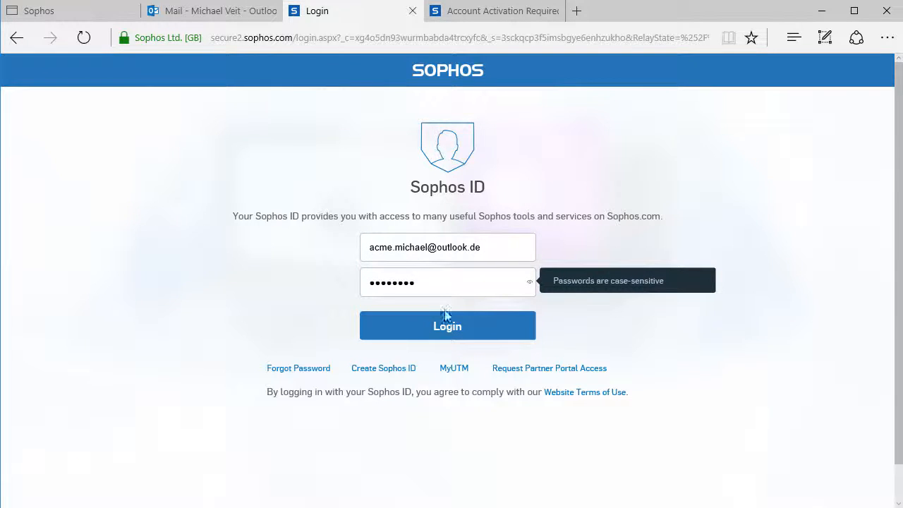
left_click(447, 328)
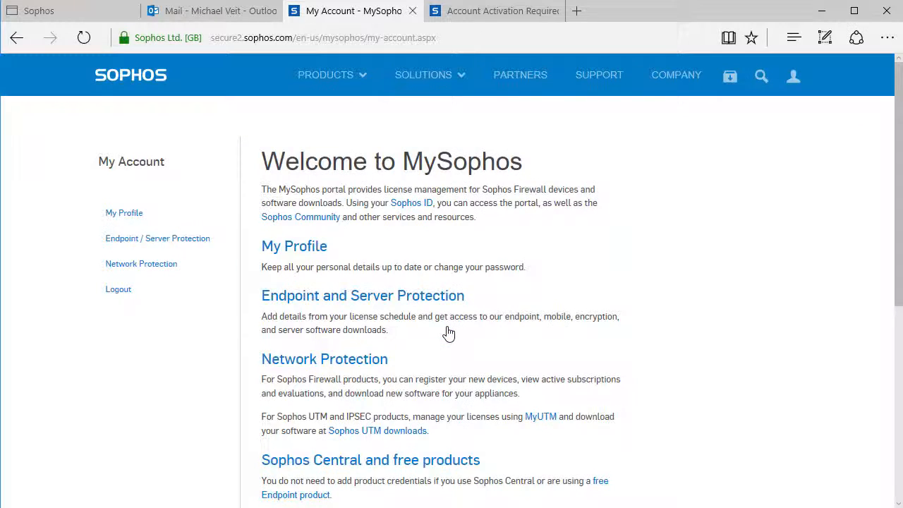
Register a new network protection device with its serial number, set the industry to High Technology, and verify the registration
left_click(128, 270)
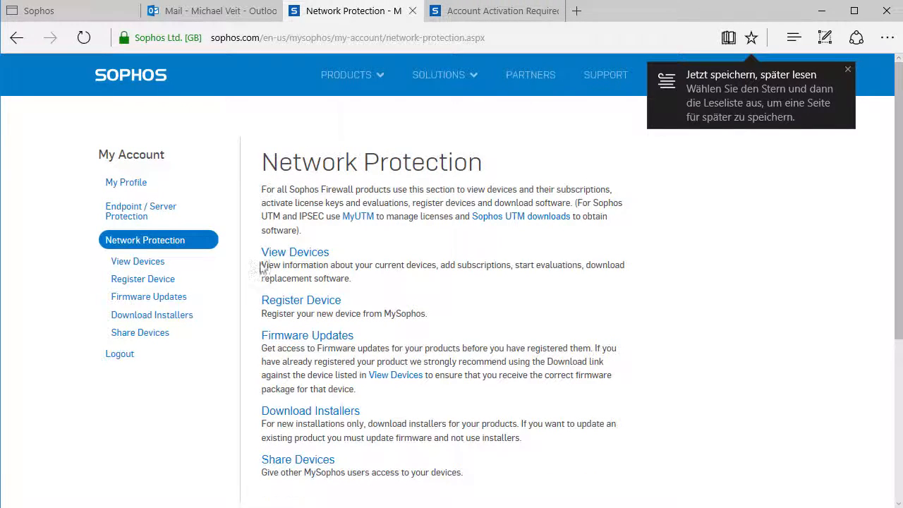
left_click(295, 303)
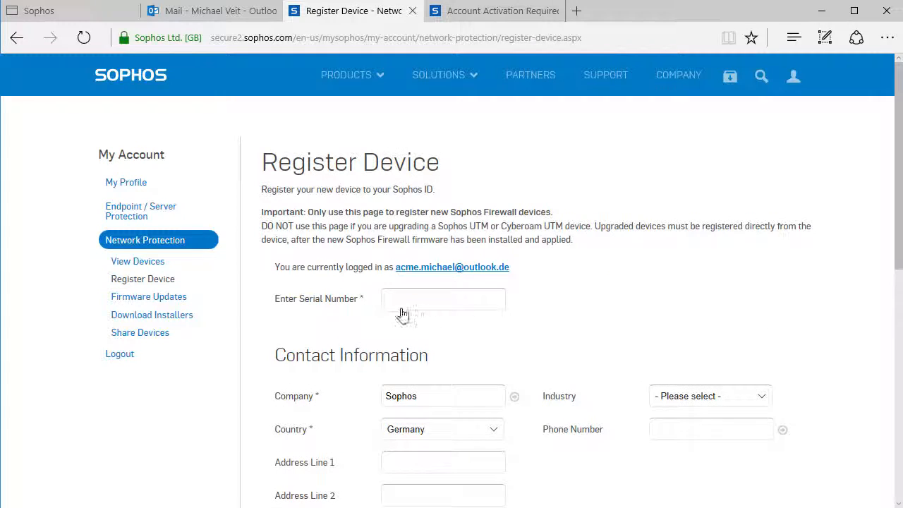
key("ctrl+v")
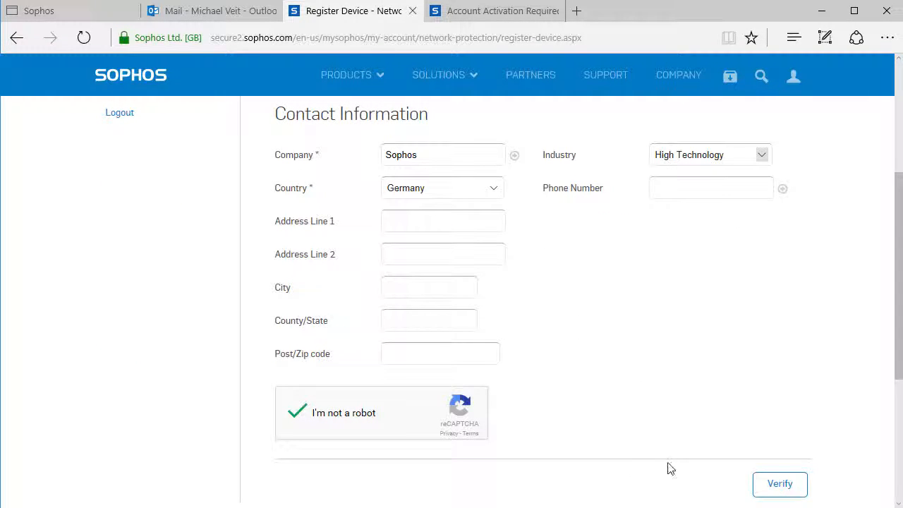
left_click(778, 485)
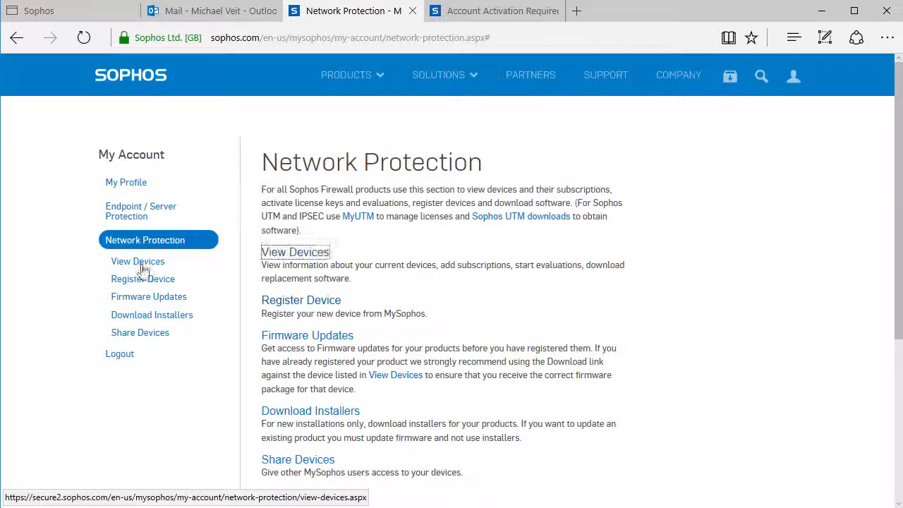
Open the list of registered network protection devices to check the device entry
left_click(139, 267)
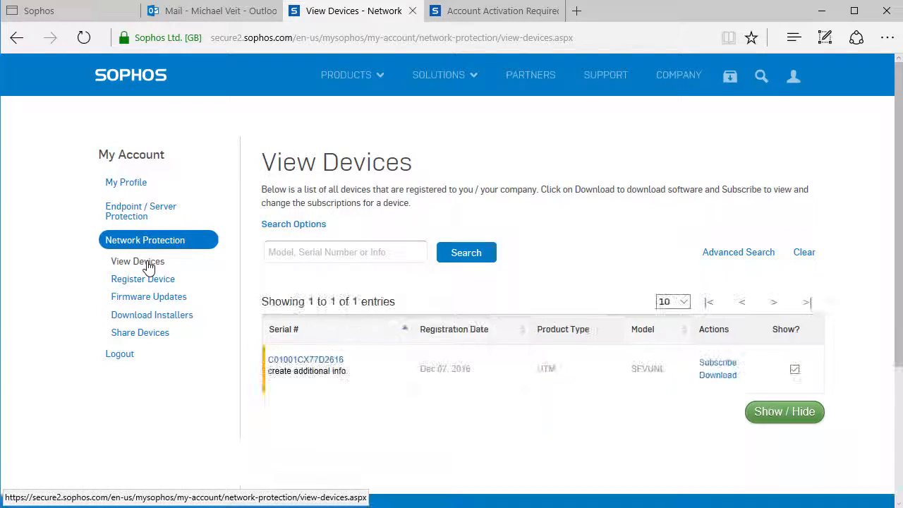
mouse_move(281, 385)
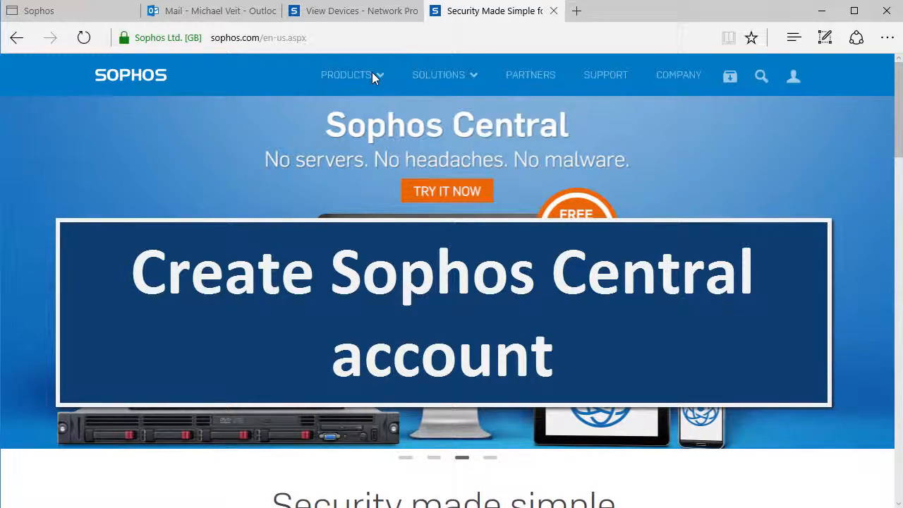
Open the free trial sign-up form for Sophos Central
left_click(371, 76)
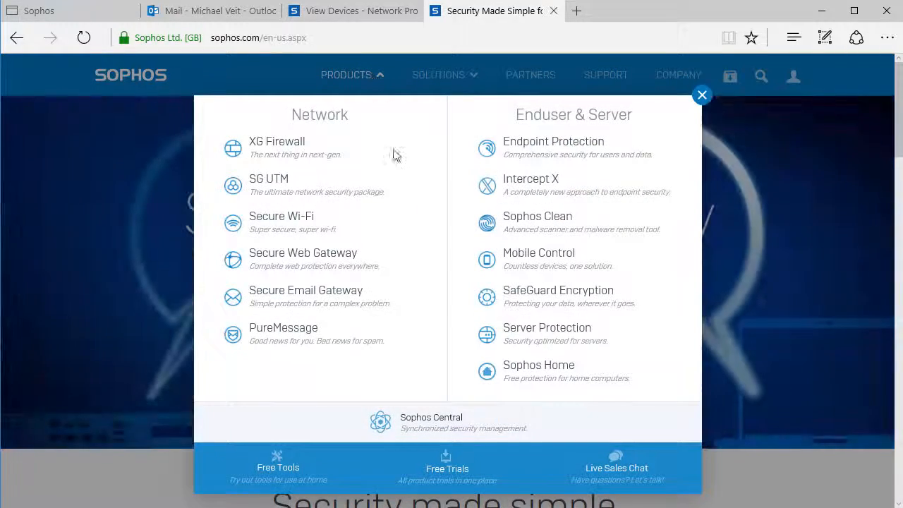
left_click(432, 424)
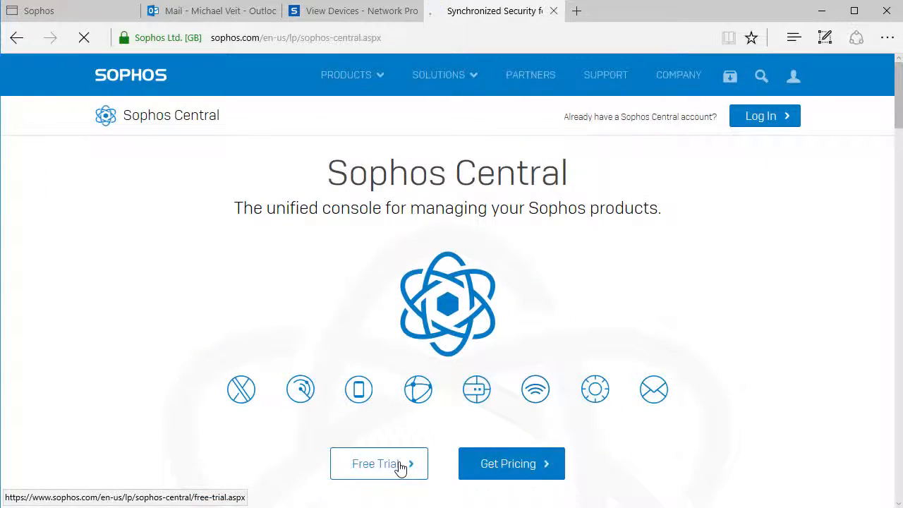
left_click(399, 464)
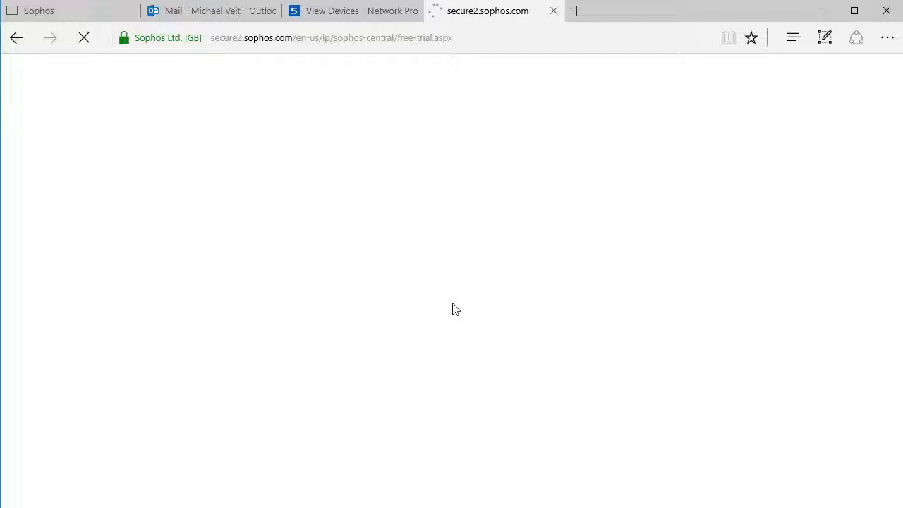
Fill in the trial form with the customer's first name, last name and business email, and submit it
scroll(522, 316, "down", 3)
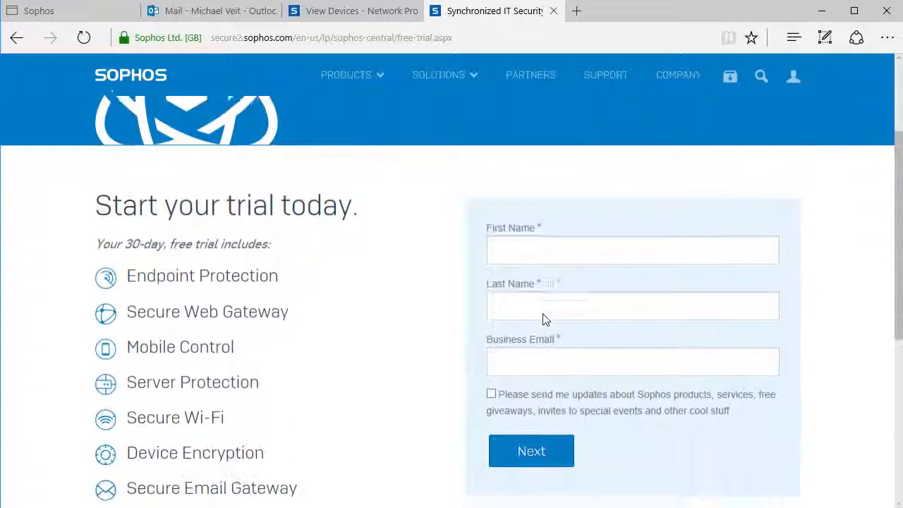
left_click(555, 191)
key("Tab")
key("Tab")
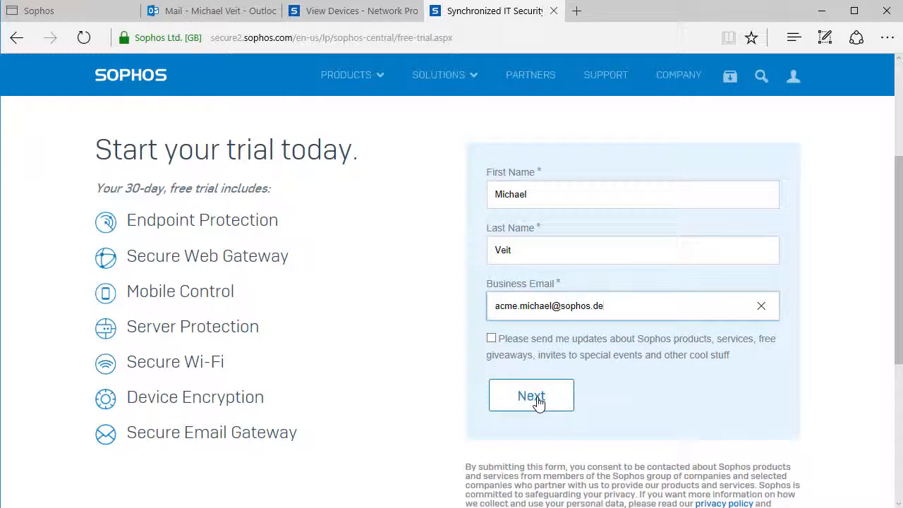
left_click(537, 400)
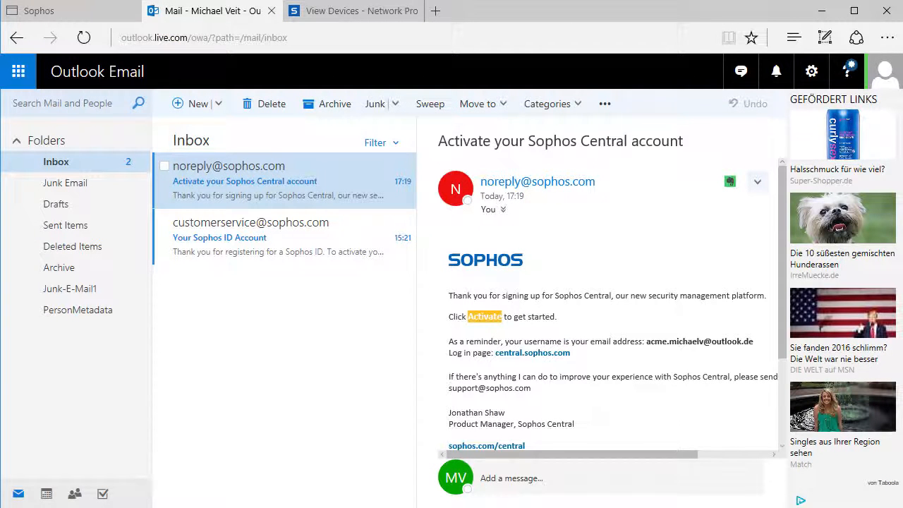
Activate the Sophos Central account from the activation email, creating a password, choosing Germany for data storage, and accepting both agreements
left_click(495, 324)
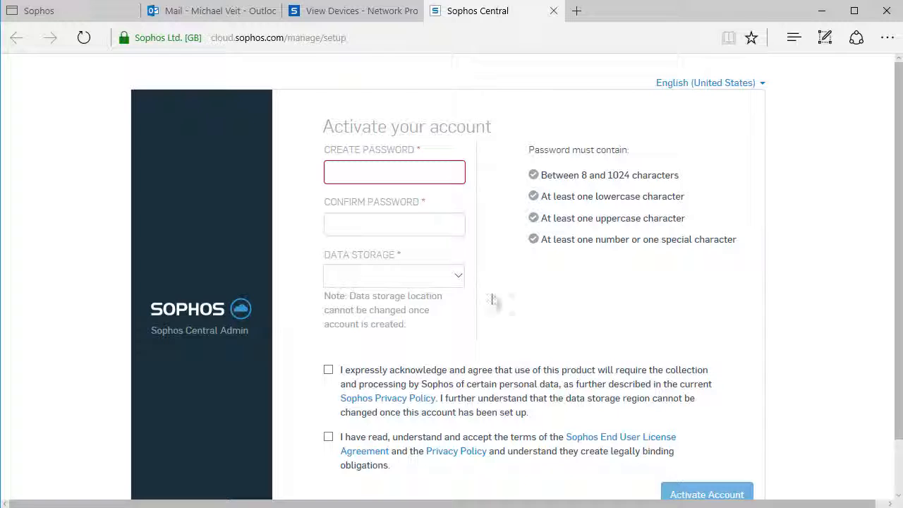
left_click(365, 178)
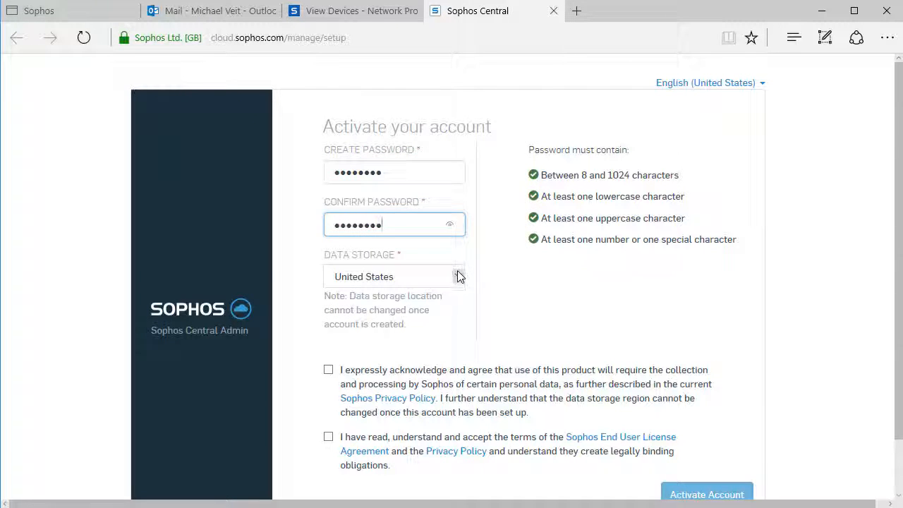
left_click(458, 276)
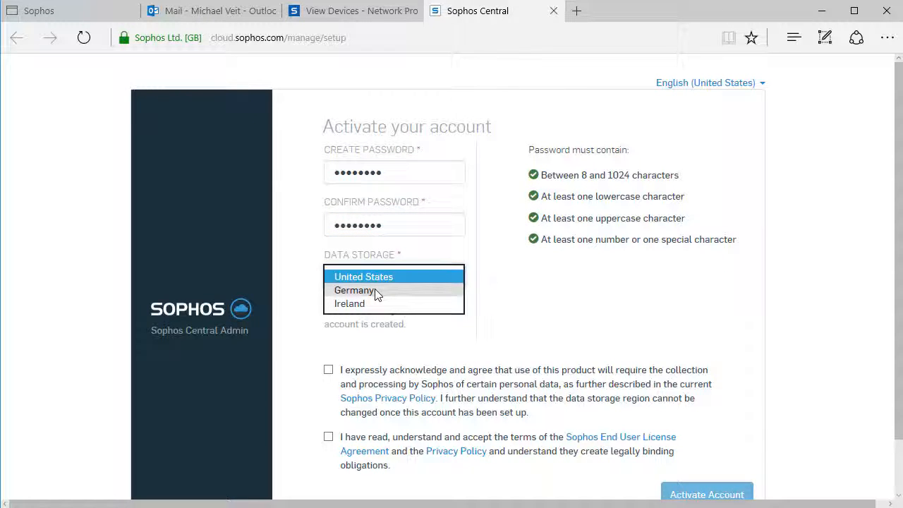
left_click(355, 290)
left_click(328, 370)
left_click(328, 437)
left_click(707, 494)
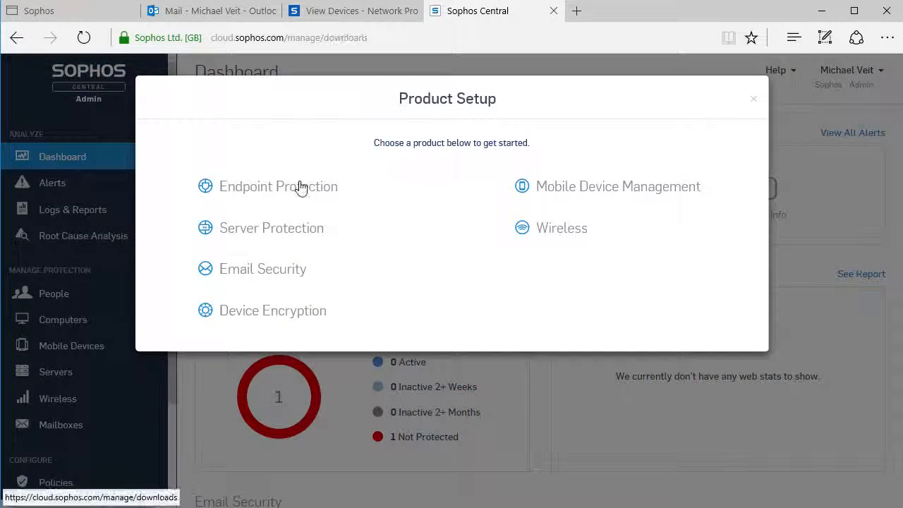
Choose Endpoint Protection in Product Setup, and view the Sophos Central account's license information
left_click(300, 187)
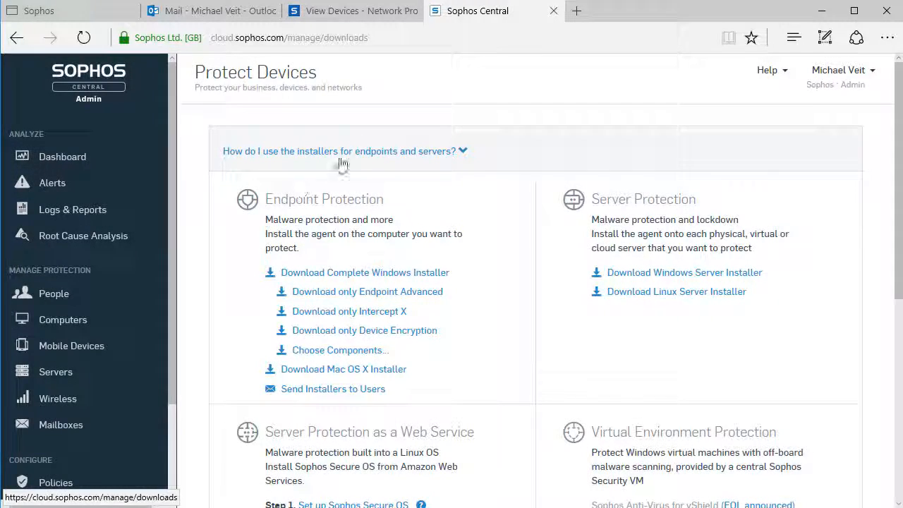
left_click(860, 73)
left_click(824, 118)
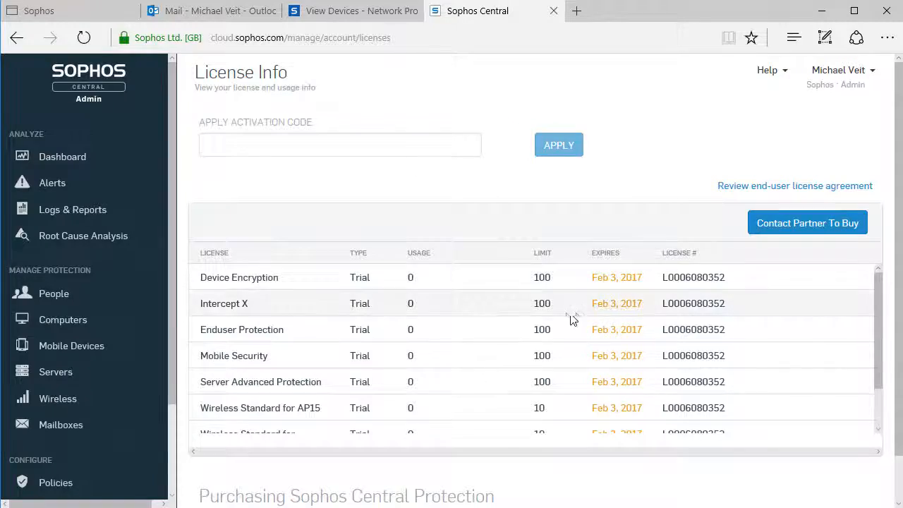
left_click(242, 142)
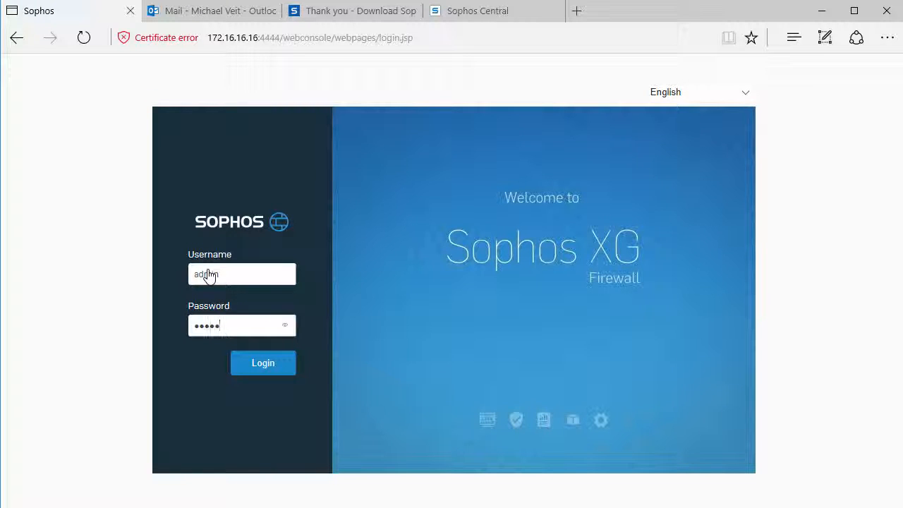
Log in to the Sophos XG Firewall as admin with the password, and activate the device with its serial number
left_click(258, 362)
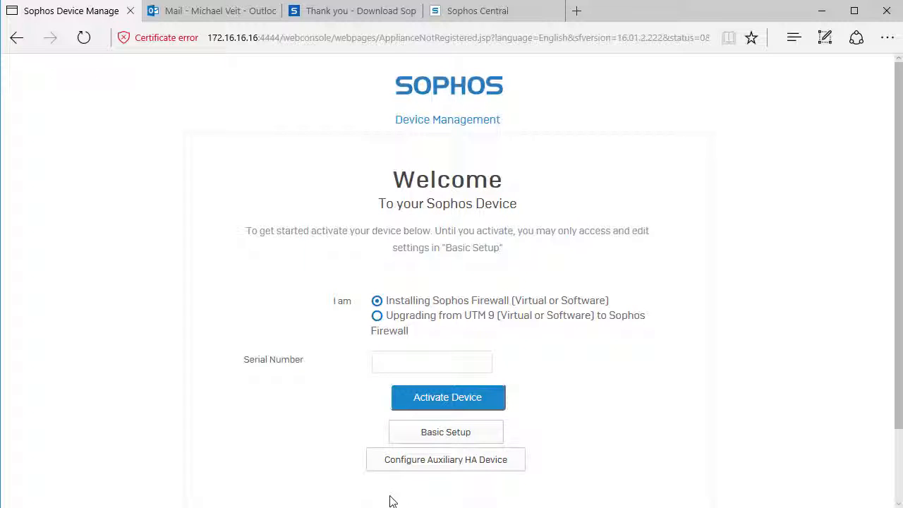
left_click(408, 362)
key("ctrl+v")
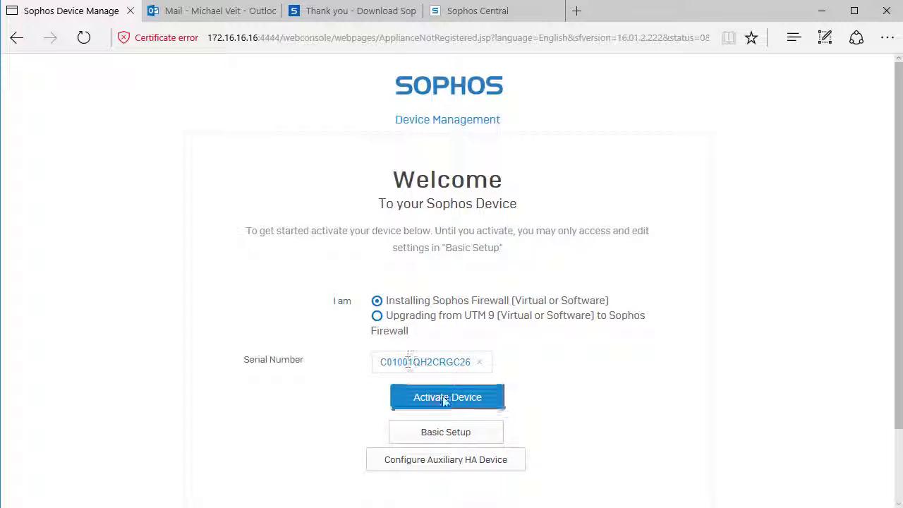
left_click(443, 396)
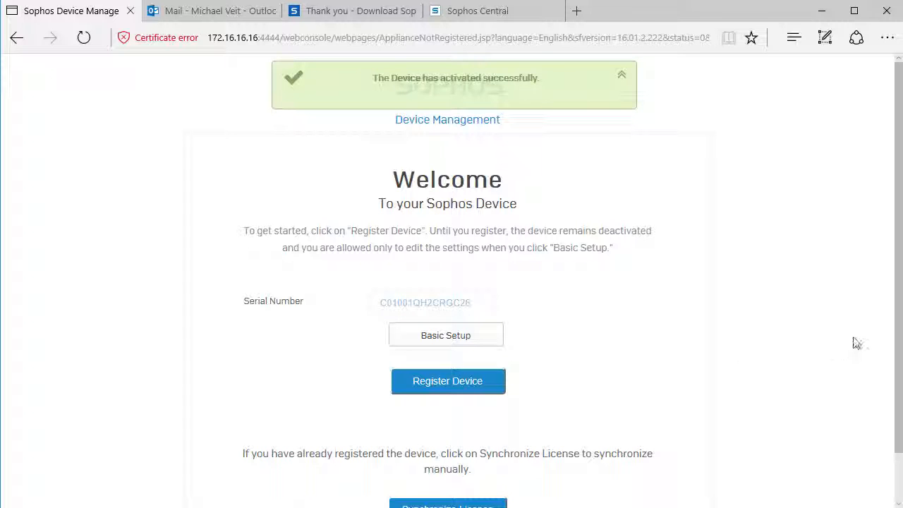
Synchronize the device's license and start the Network Configuration Wizard
left_click_drag(899, 332, 899, 362)
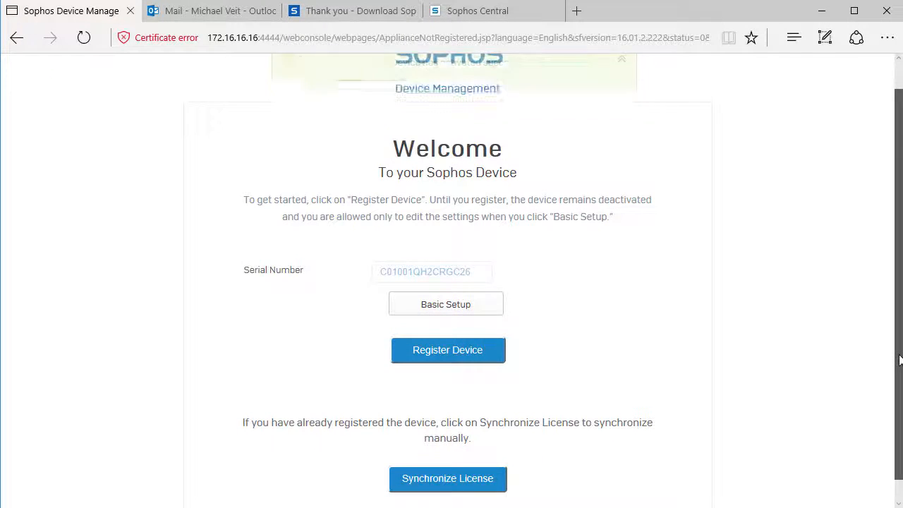
left_click(475, 478)
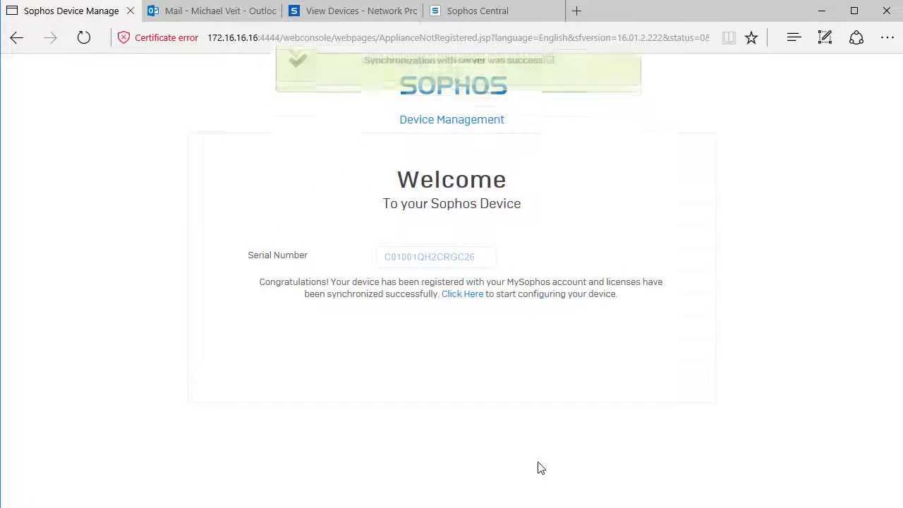
left_click(467, 295)
left_click(596, 428)
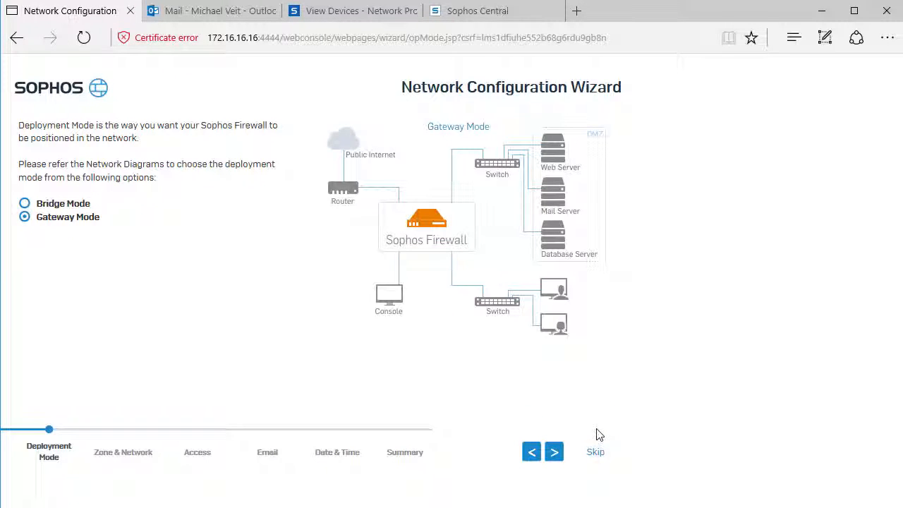
Accept Gateway Mode, the port settings with PortB on DHCP in the WAN zone, and DNS obtained from DHCP
left_click(553, 452)
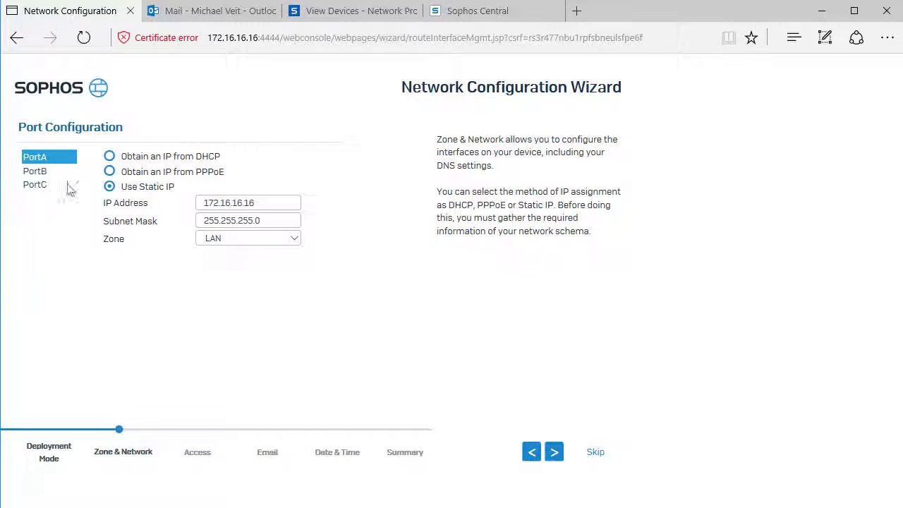
left_click(42, 171)
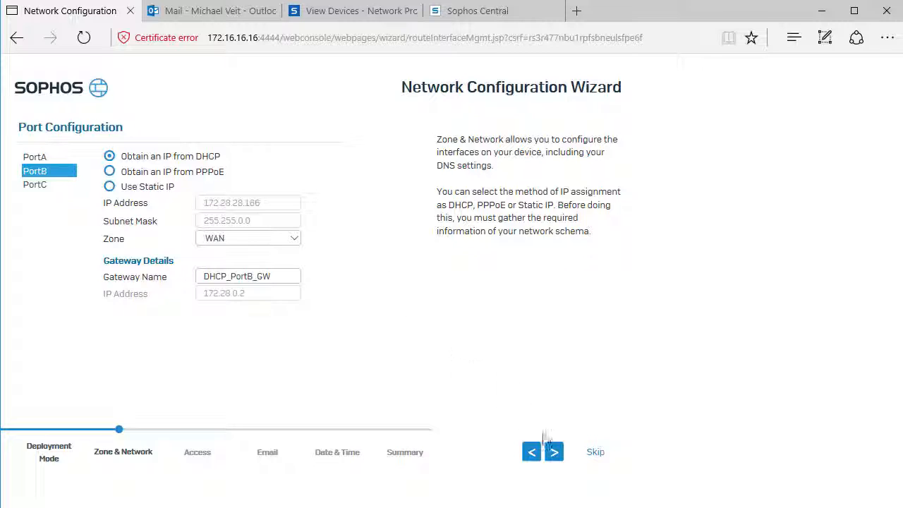
left_click(553, 451)
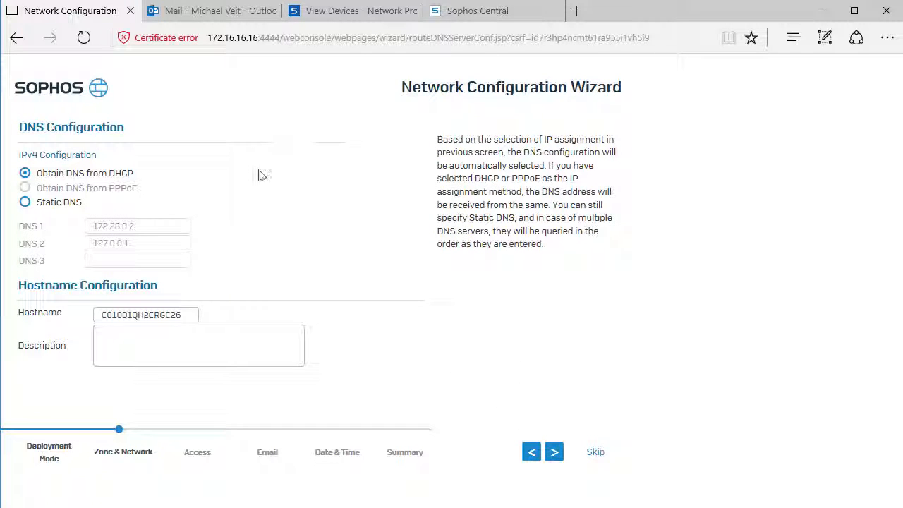
left_click(555, 452)
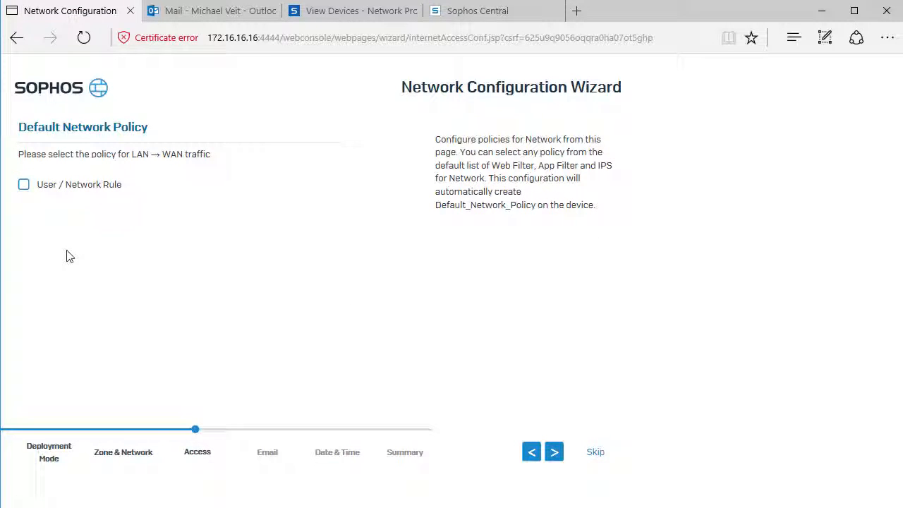
Enable the User / Network Rule in the default network policy for LAN to WAN traffic
left_click(25, 186)
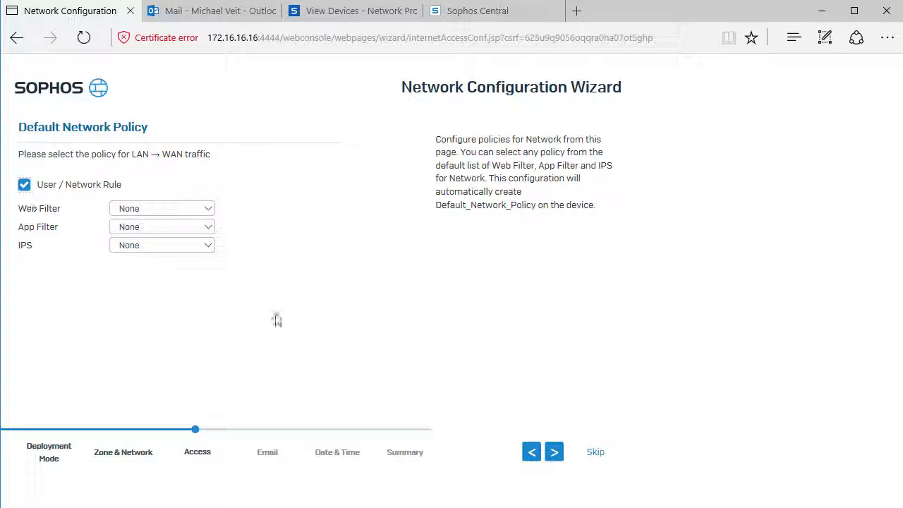
left_click(555, 453)
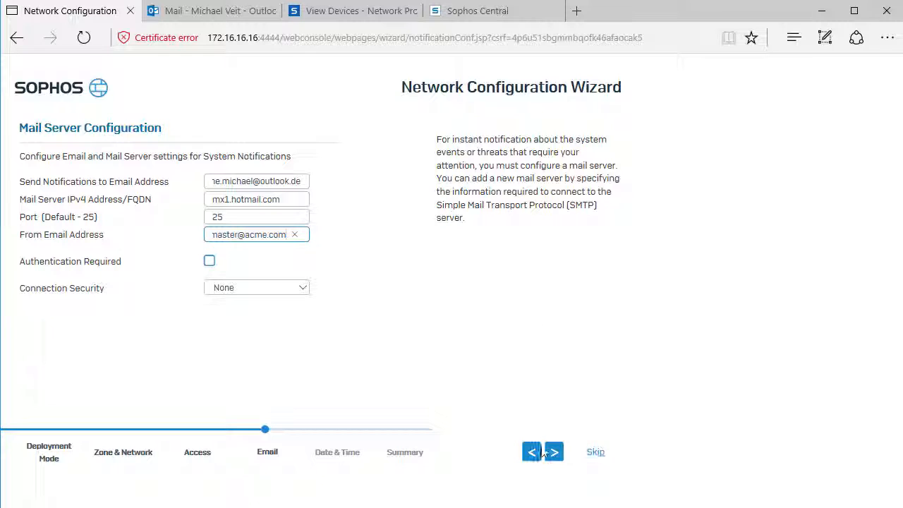
Configure system notification emails through mx1.hotmail.com on port 25, and enable automatic time synchronization with the pre-defined NTP server
left_click(554, 453)
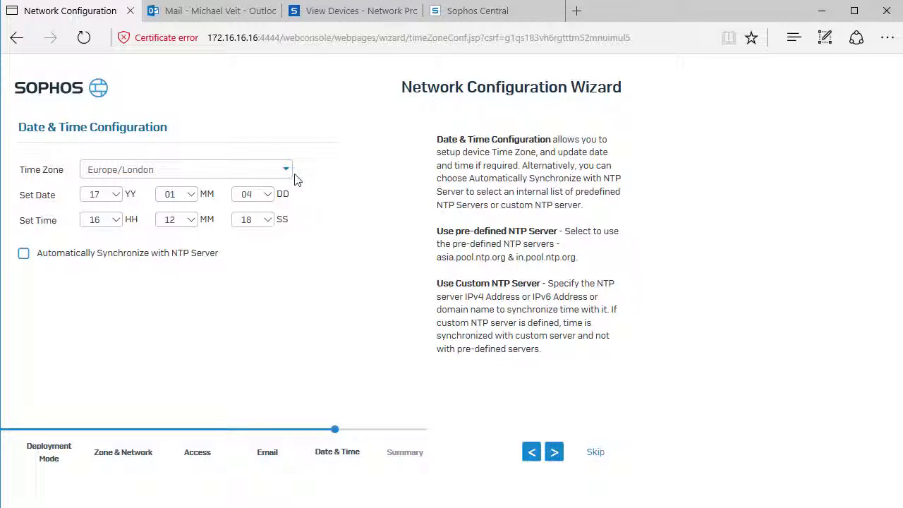
left_click(24, 254)
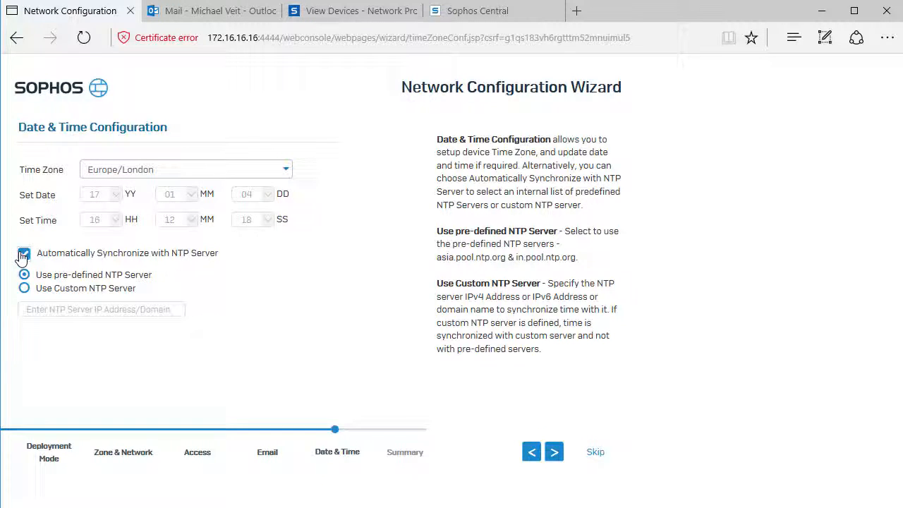
Accept the date and time configuration, review the configuration overview, and finish the Network Configuration Wizard
left_click(554, 452)
scroll(618, 179, "down", 1)
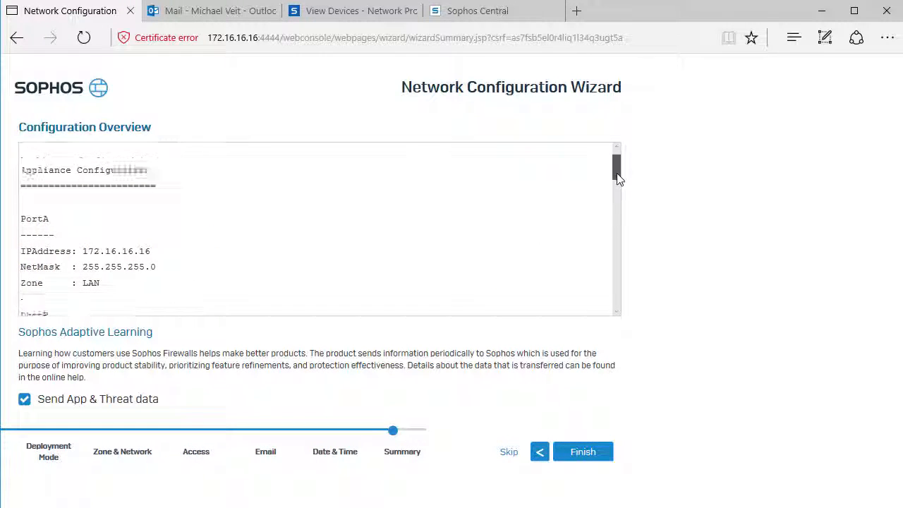
left_click_drag(618, 179, 618, 335)
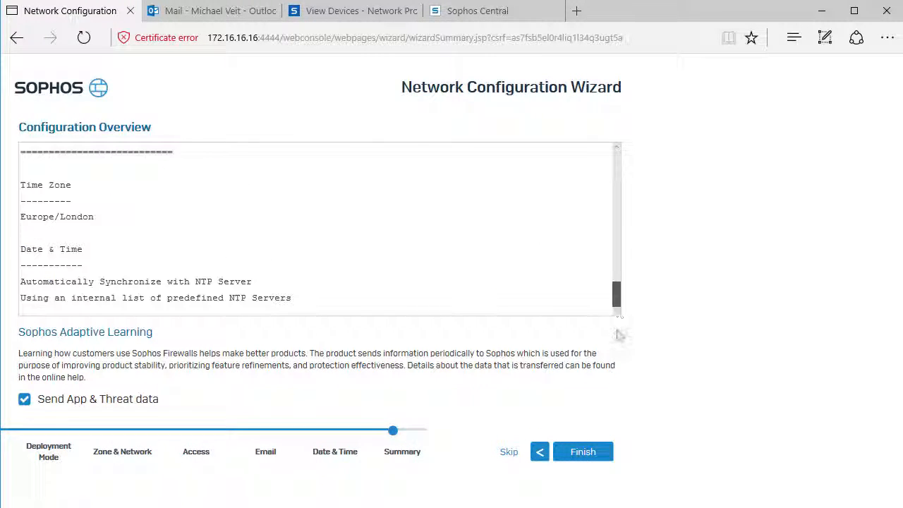
left_click(596, 453)
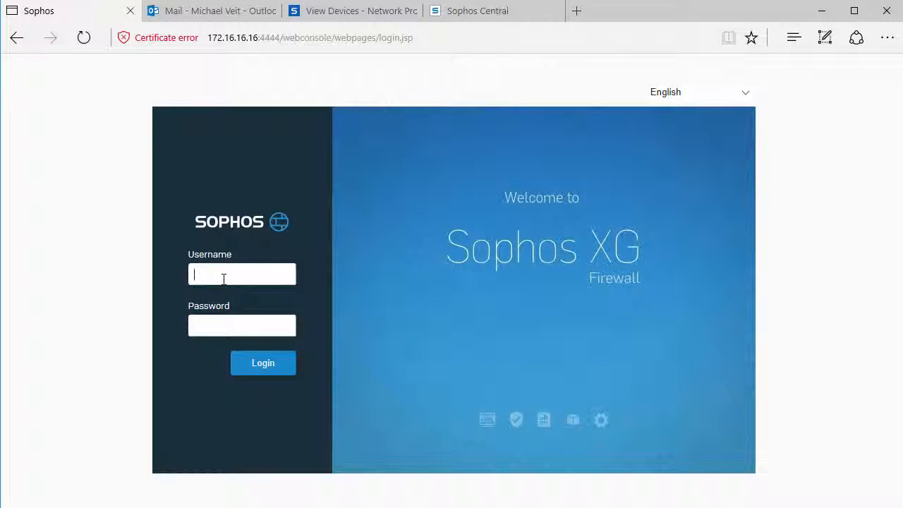
Log in to the firewall's web console with the username admin and the account password
type("admin")
key("Tab")
type("admin")
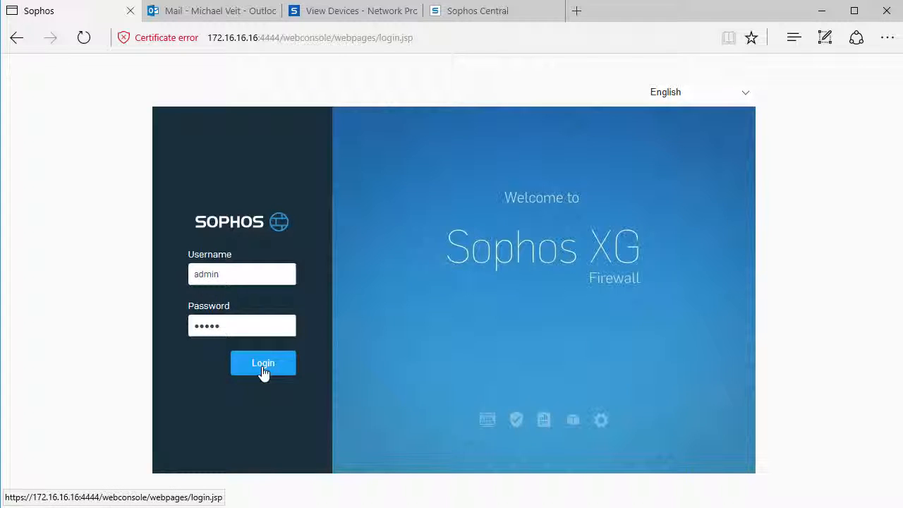
left_click(263, 364)
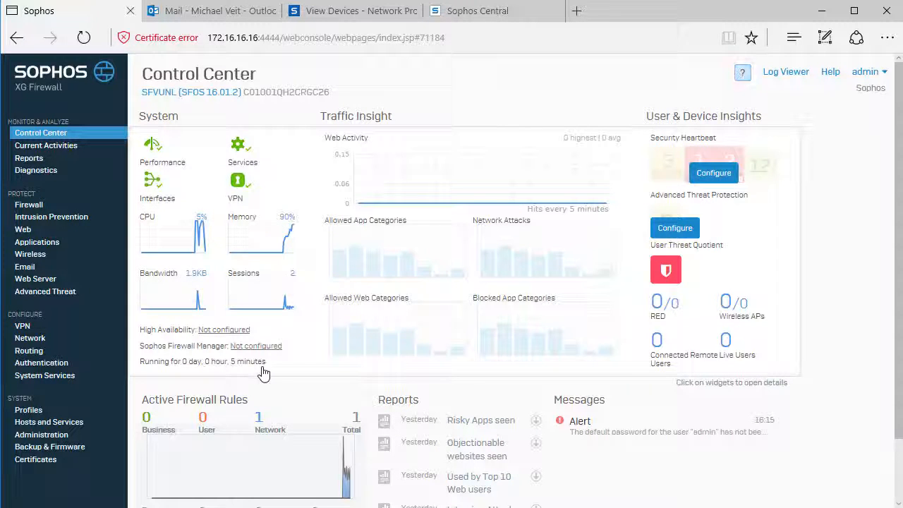
From the default-password alert, change the admin account's password by entering the current password and the new one twice, and confirm the change
left_click(580, 426)
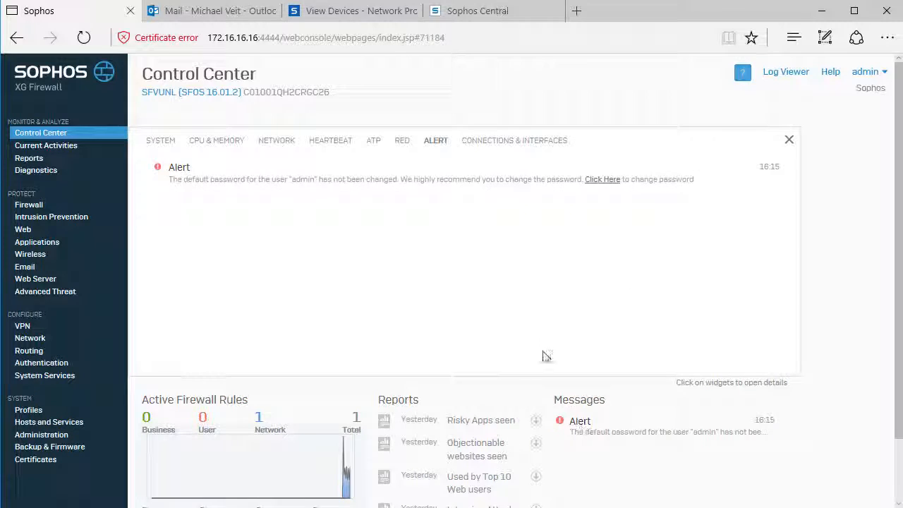
left_click(604, 180)
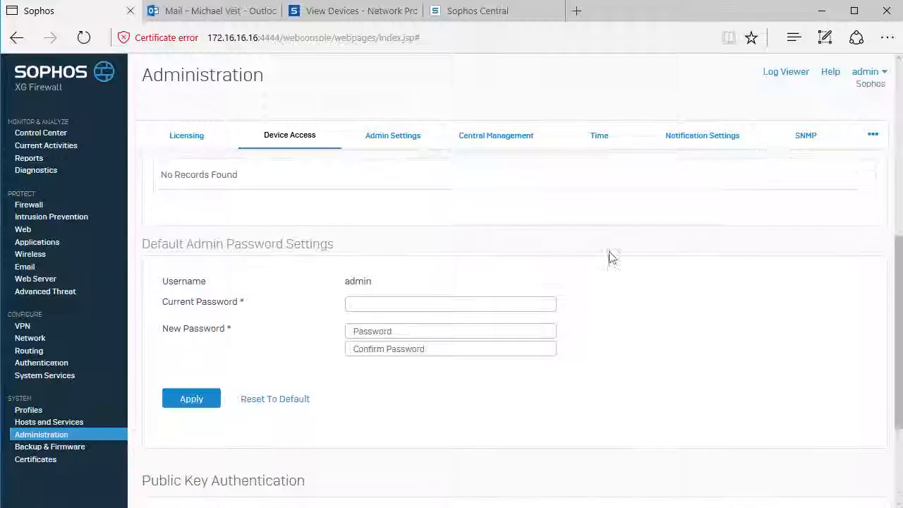
left_click(369, 304)
type("*****")
key("Tab")
type("********")
key("Tab")
type("*******")
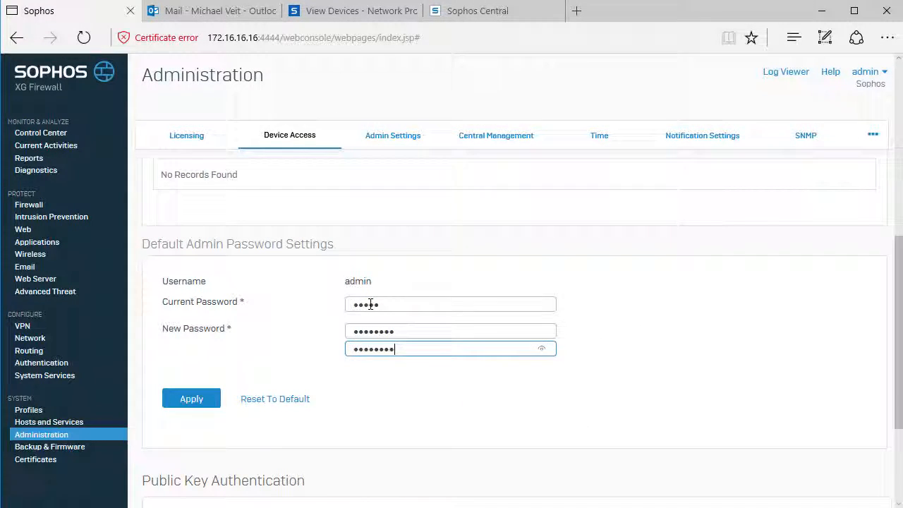
left_click(187, 399)
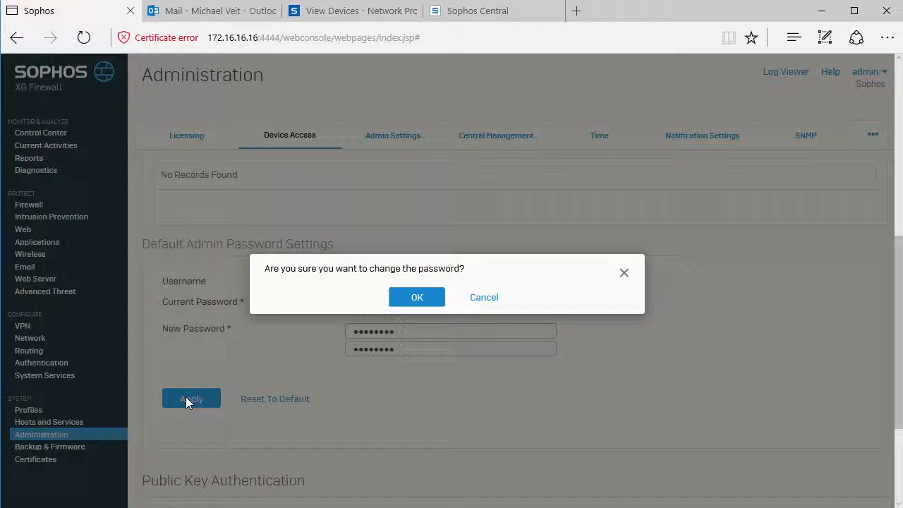
left_click(403, 299)
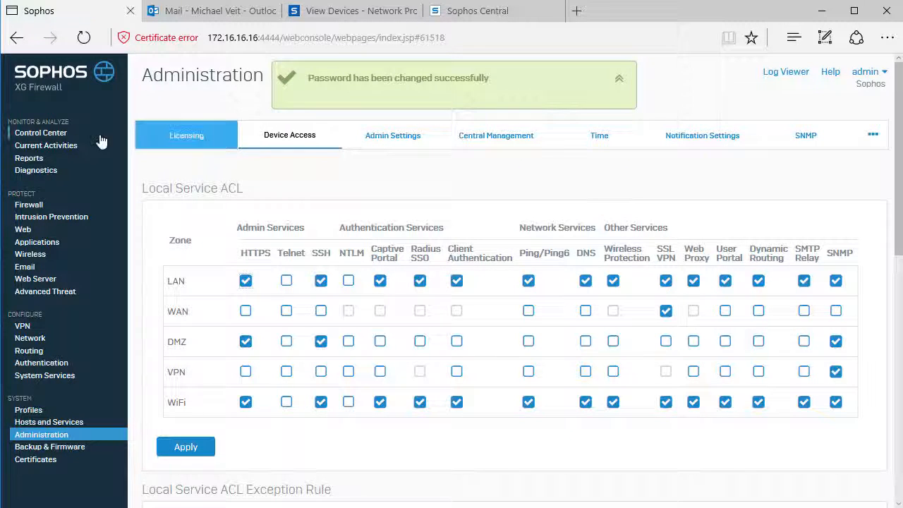
Register the firewall with Sophos Central for Security Heartbeat from the Control Center, entering the account's email address and password
left_click(47, 134)
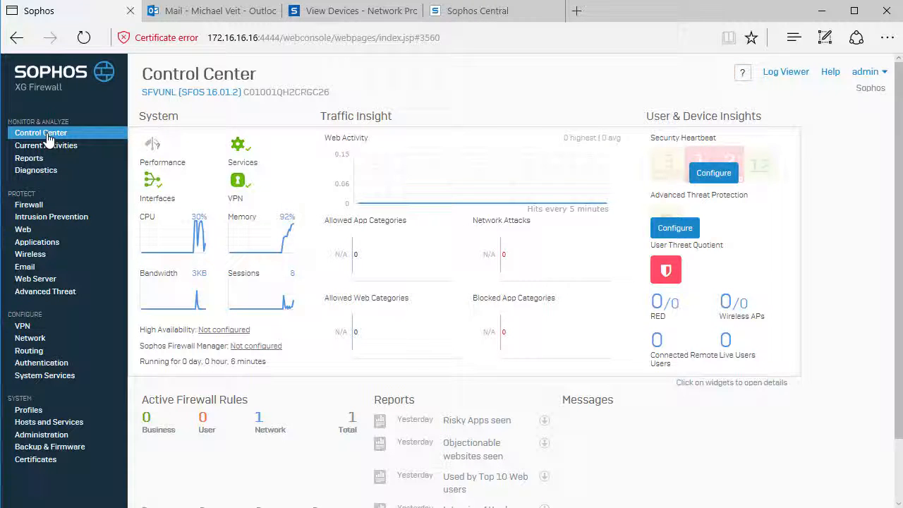
left_click(727, 181)
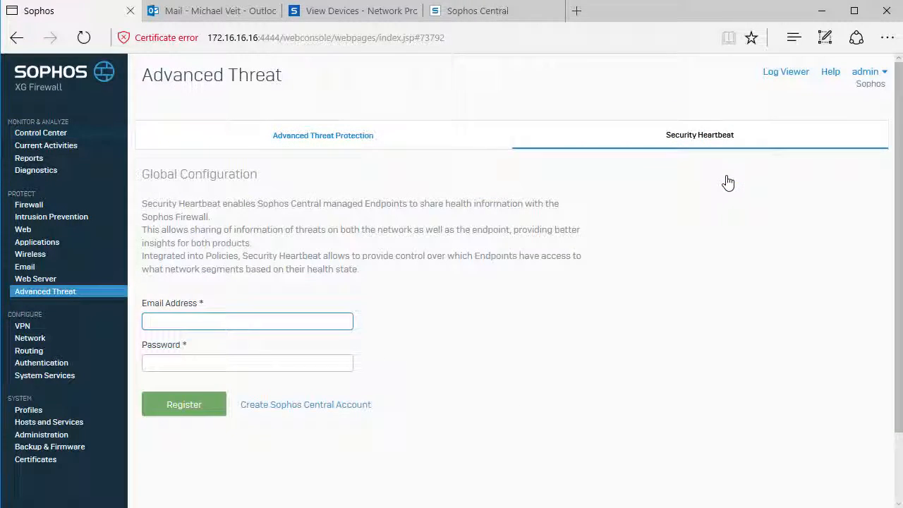
key("Tab")
type("••••••••")
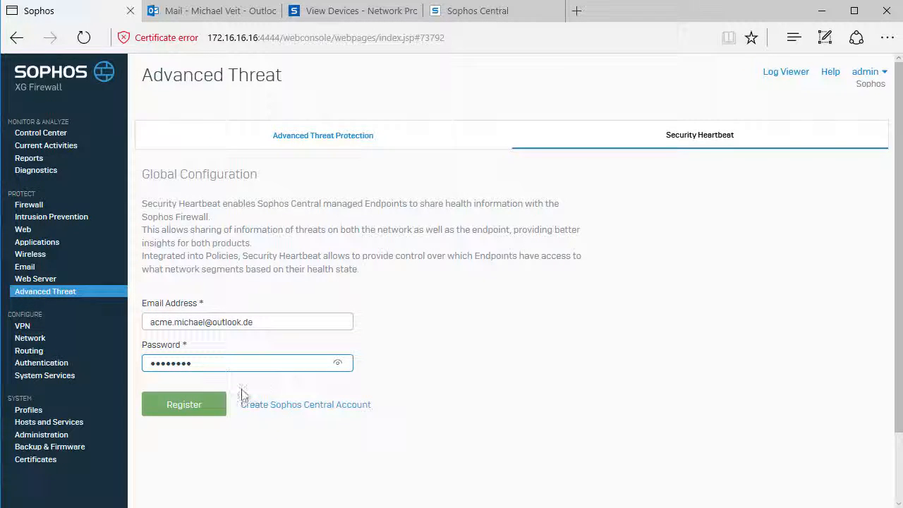
left_click(203, 406)
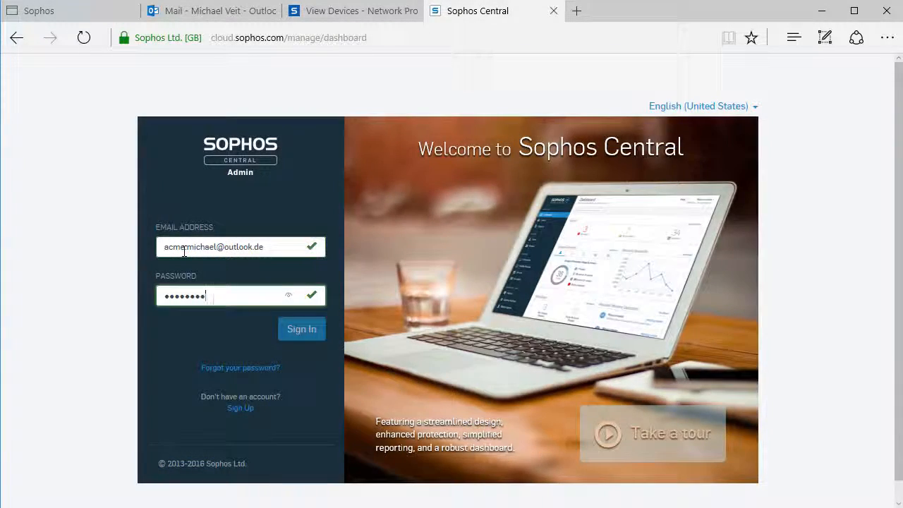
Sign in to Sophos Central and open Registered Firewall Appliances in the system settings
key("Return")
scroll(172, 238, "down", 3)
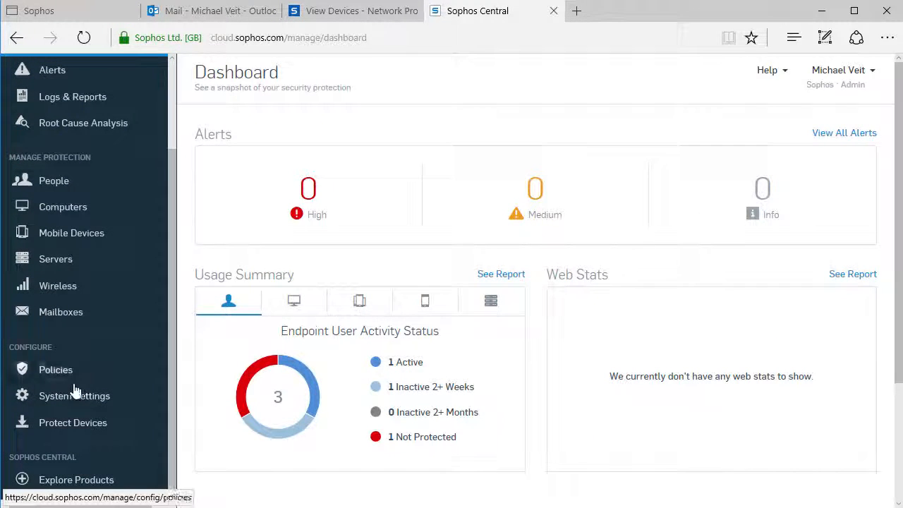
left_click(70, 402)
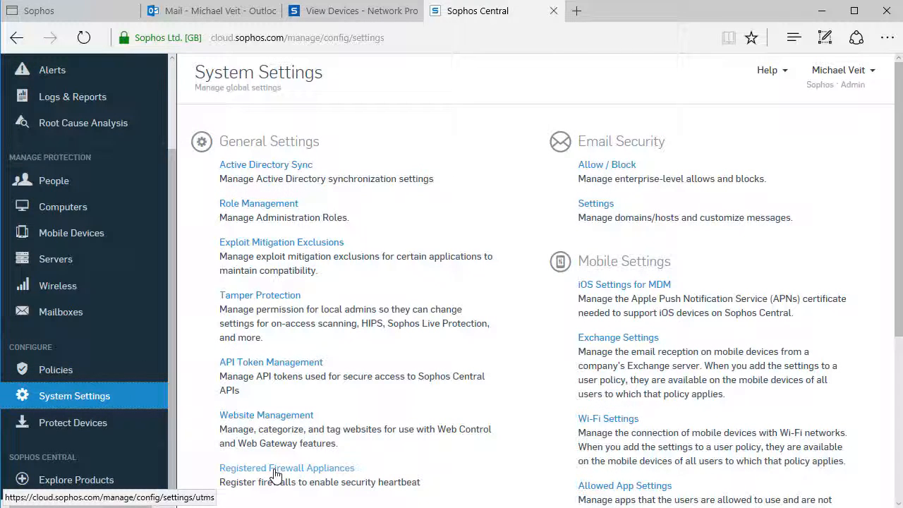
left_click(303, 470)
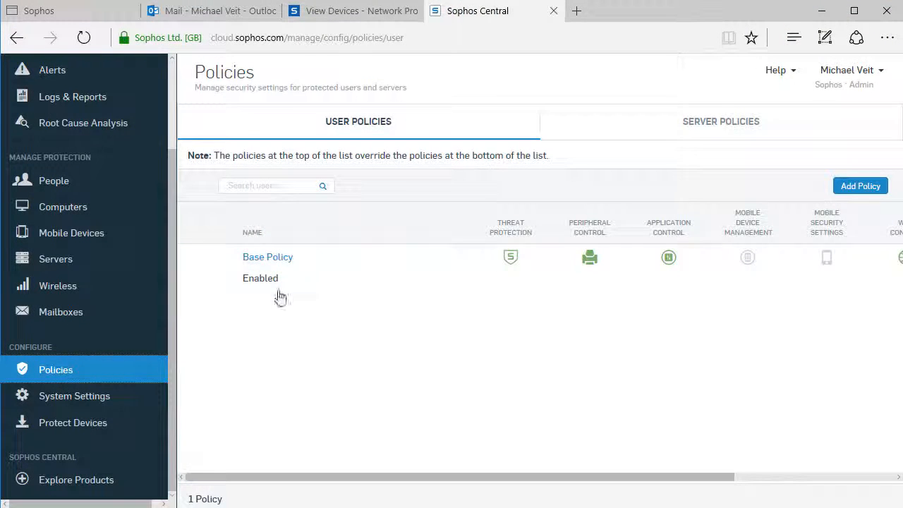
Review Threat Protection in the user Base Policy, enable encryption of endpoints under Device Encryption, and save the policy
left_click(275, 259)
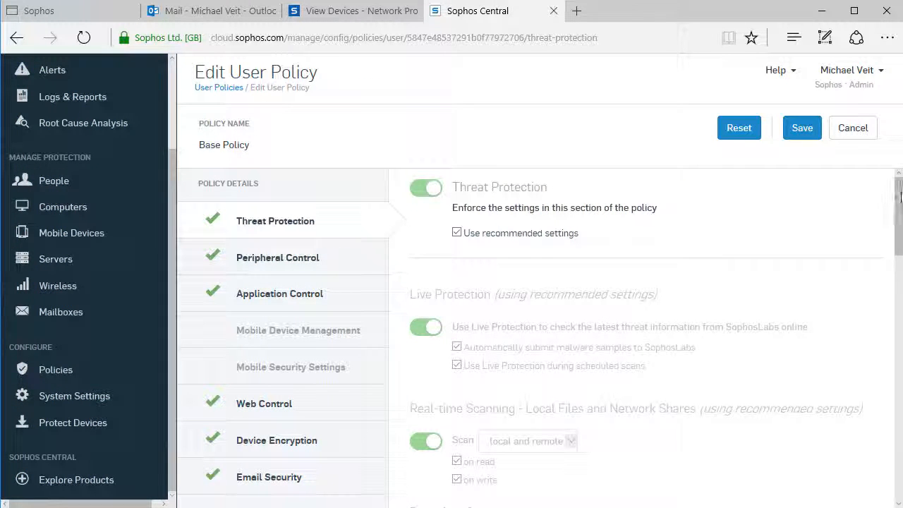
left_click_drag(901, 197, 900, 353)
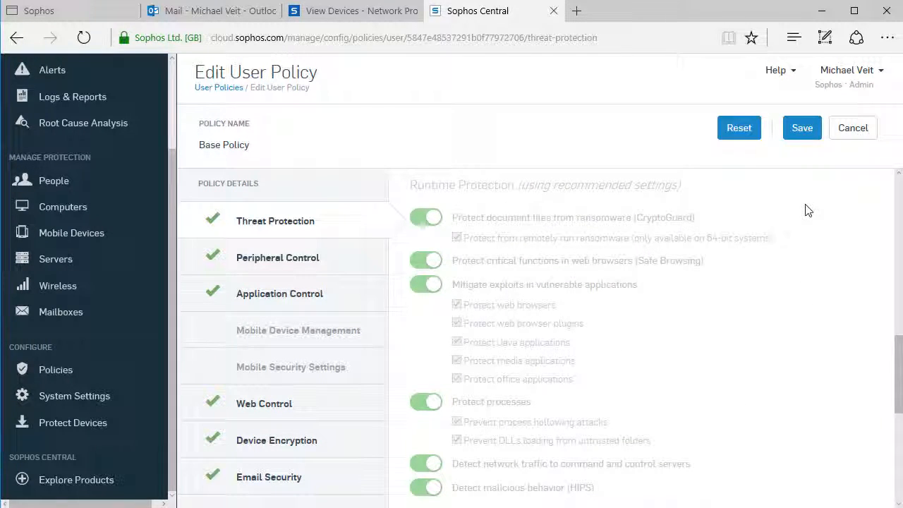
left_click(297, 446)
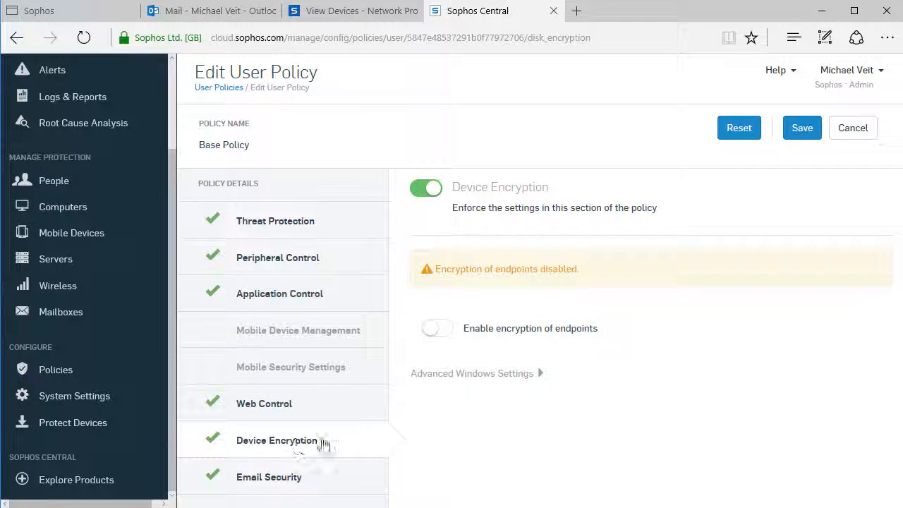
left_click(433, 334)
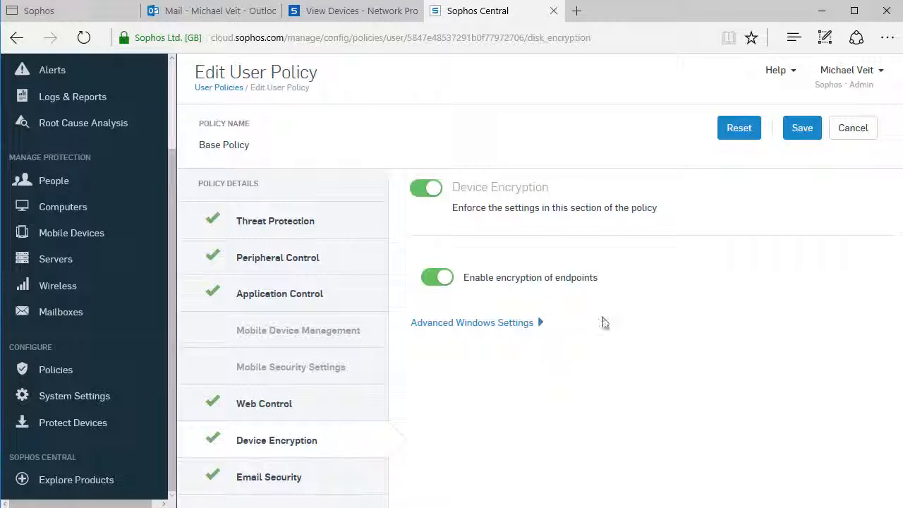
left_click(801, 129)
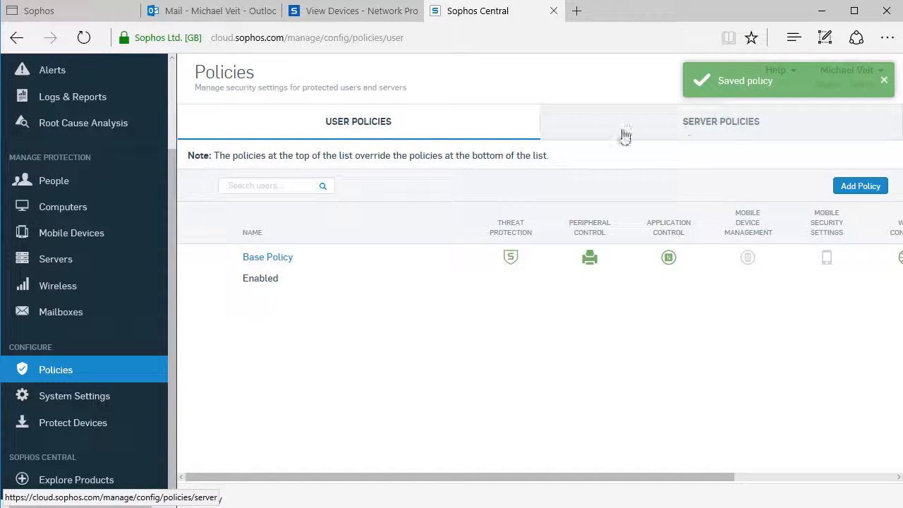
Download the Complete Windows Installer for Endpoint Protection and save SophosInstall.exe
left_click(75, 425)
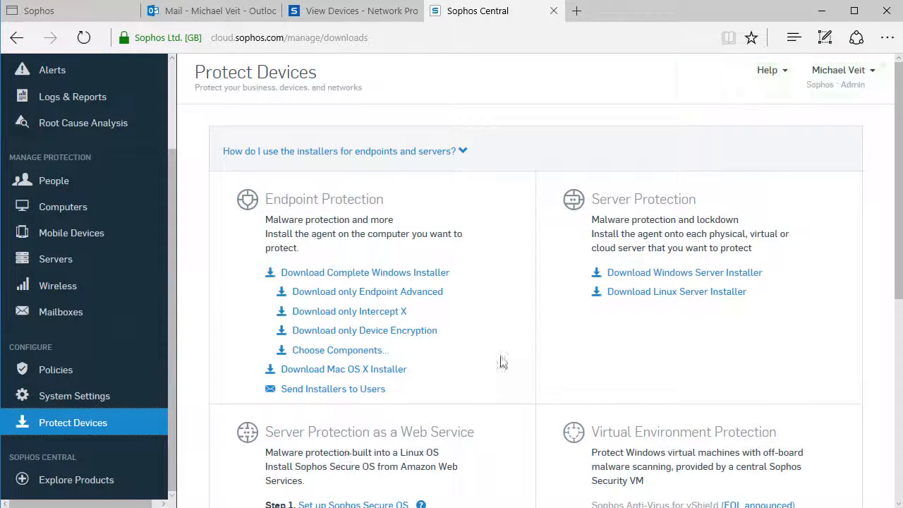
left_click(440, 277)
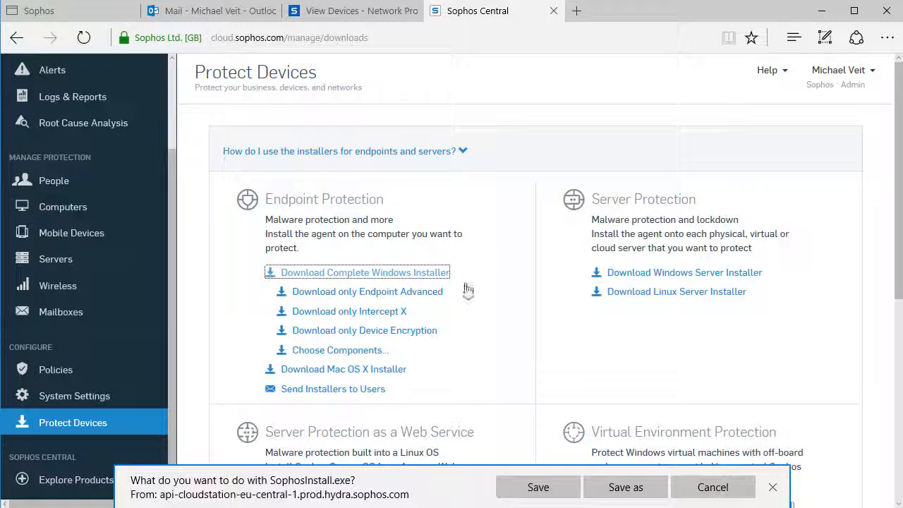
left_click(541, 494)
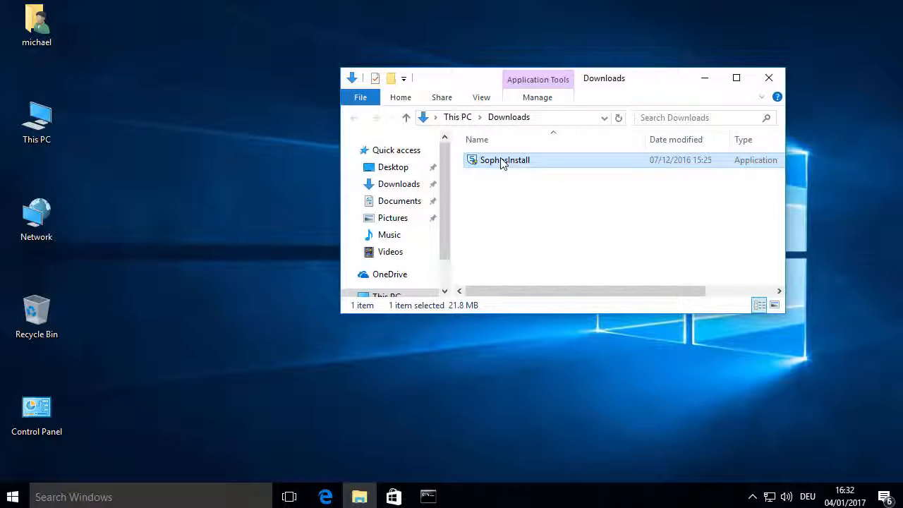
Run SophosInstall from Downloads, install Sophos Endpoint Security and Control, and open the Sophos Endpoint status window
double_click(502, 162)
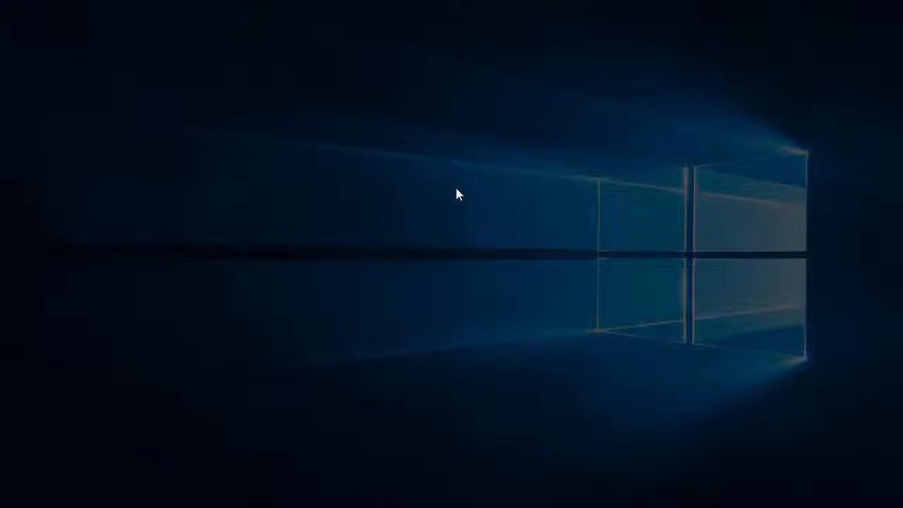
left_click(378, 348)
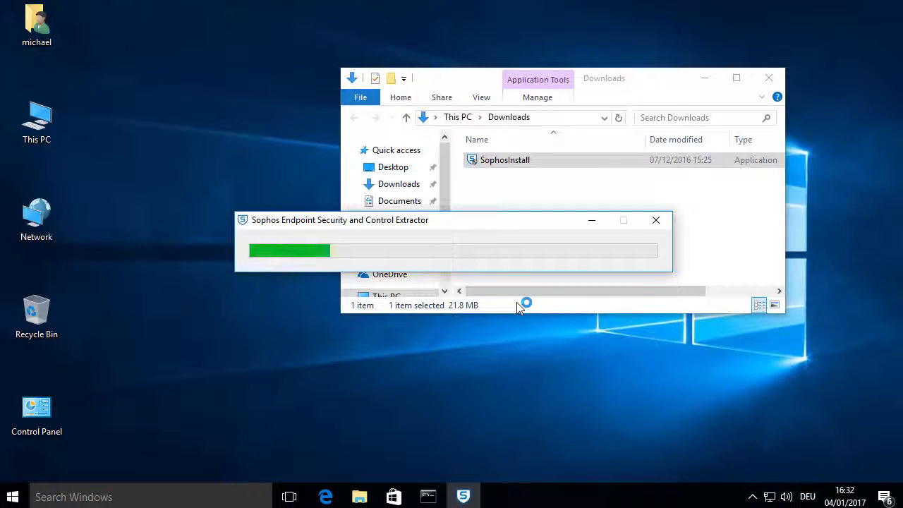
left_click(543, 369)
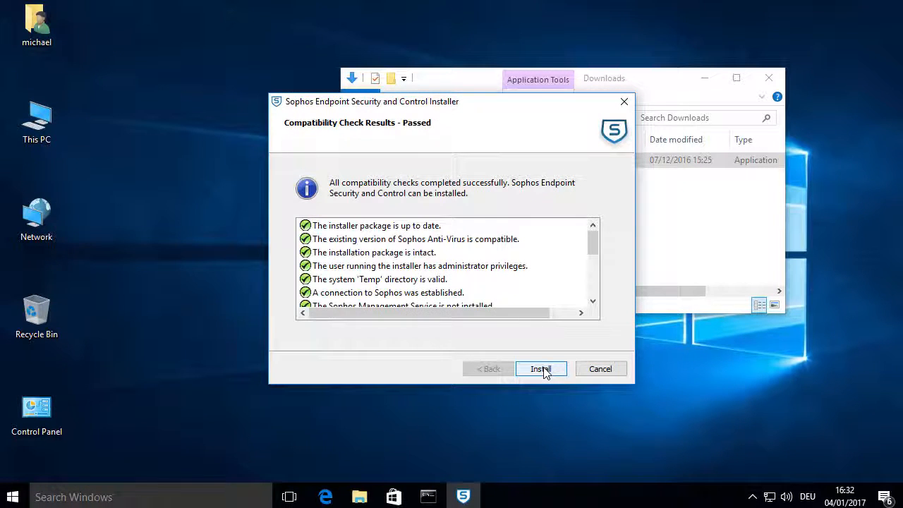
left_click(541, 369)
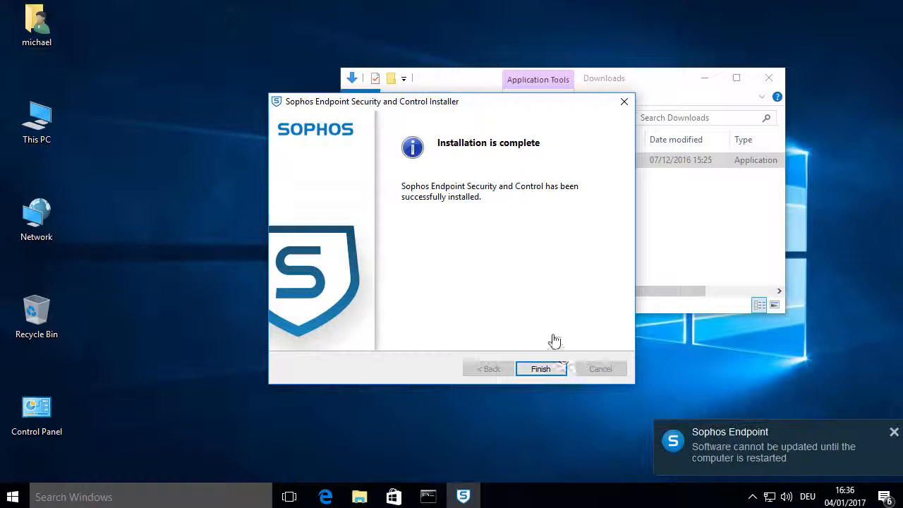
left_click(551, 368)
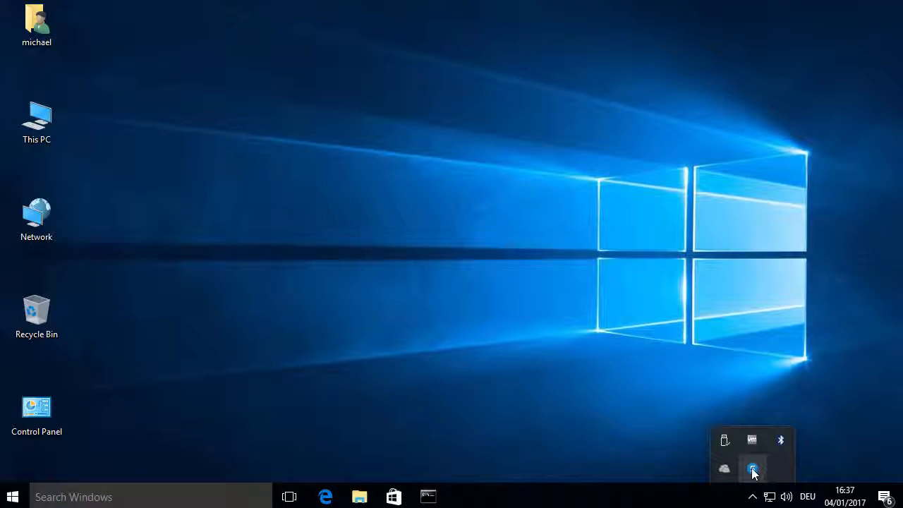
left_click(752, 468)
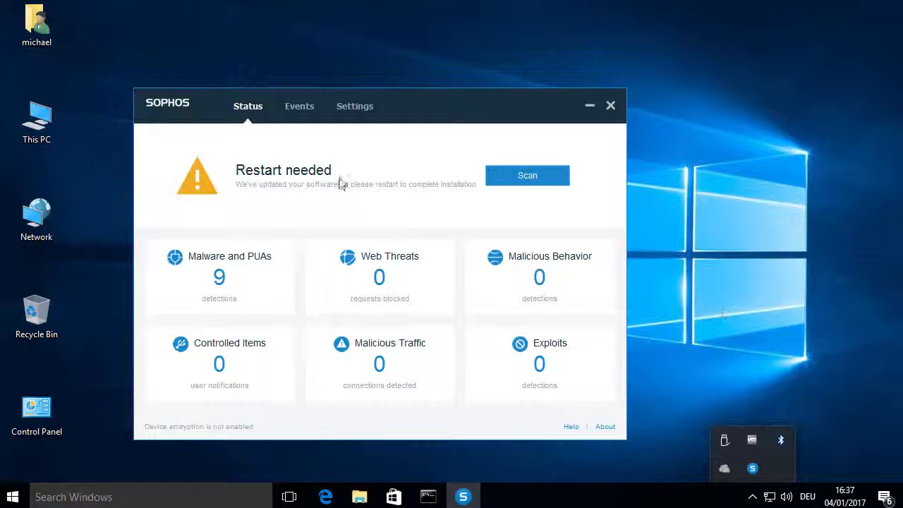
Restart the computer to complete the endpoint installation and sign back in to Windows with the account password
left_click(14, 501)
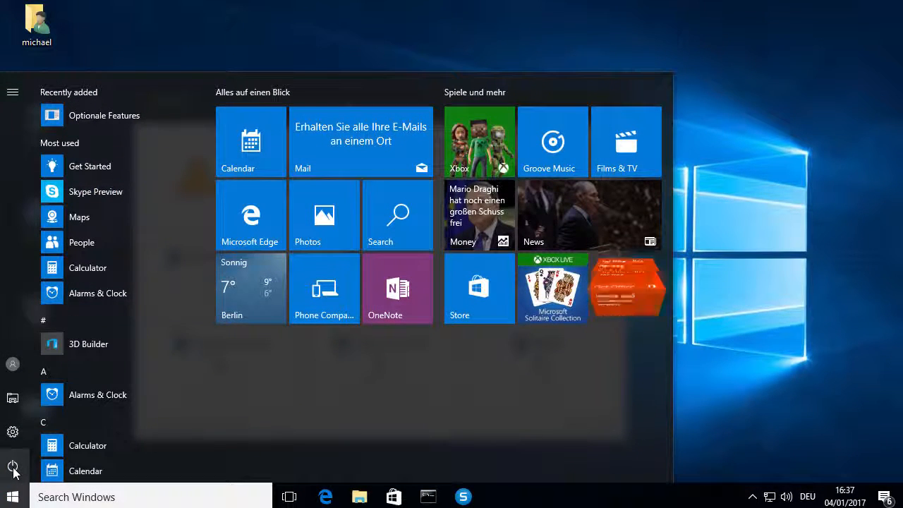
left_click(14, 471)
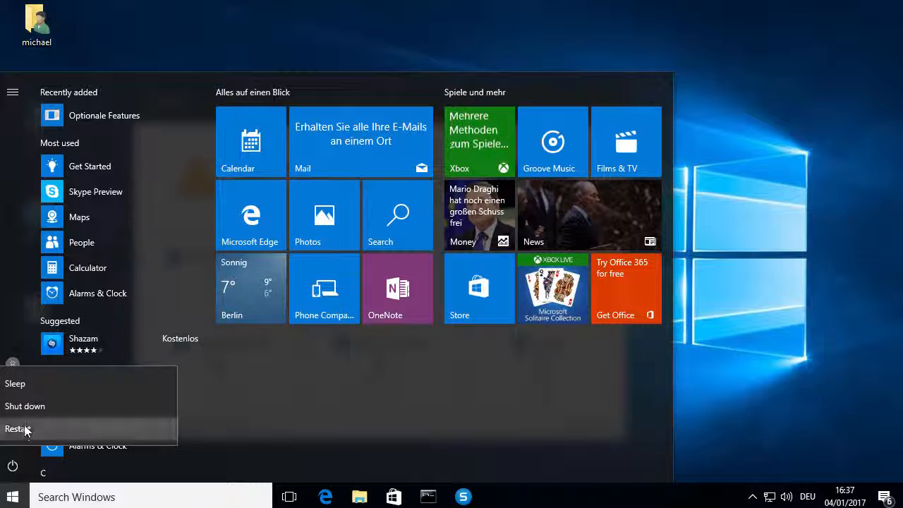
left_click(24, 428)
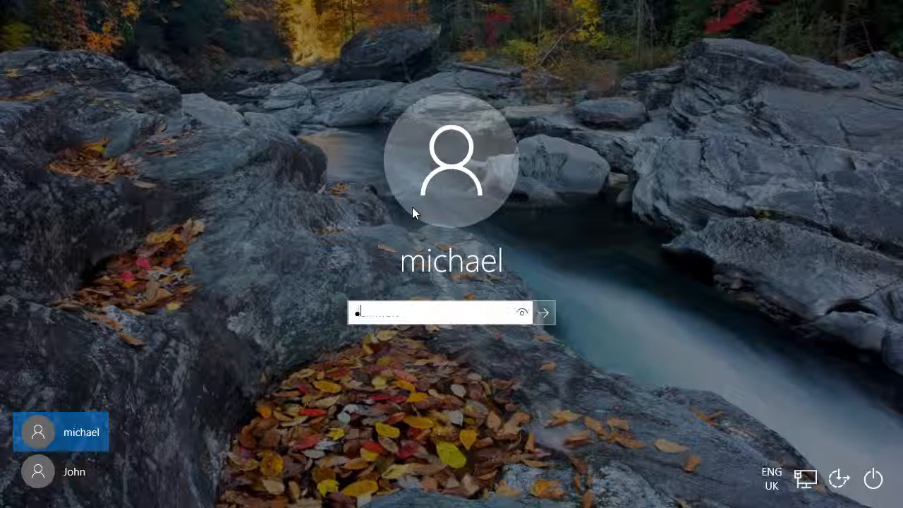
type("*******")
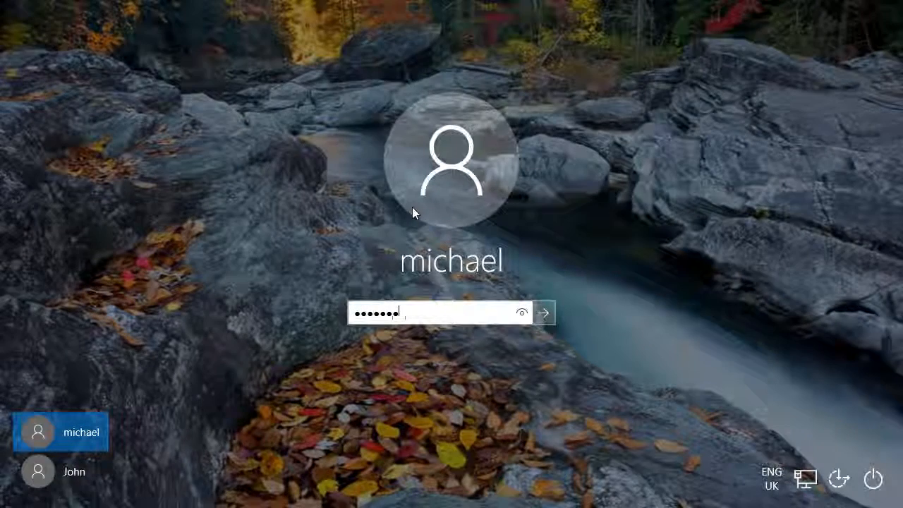
key("Return")
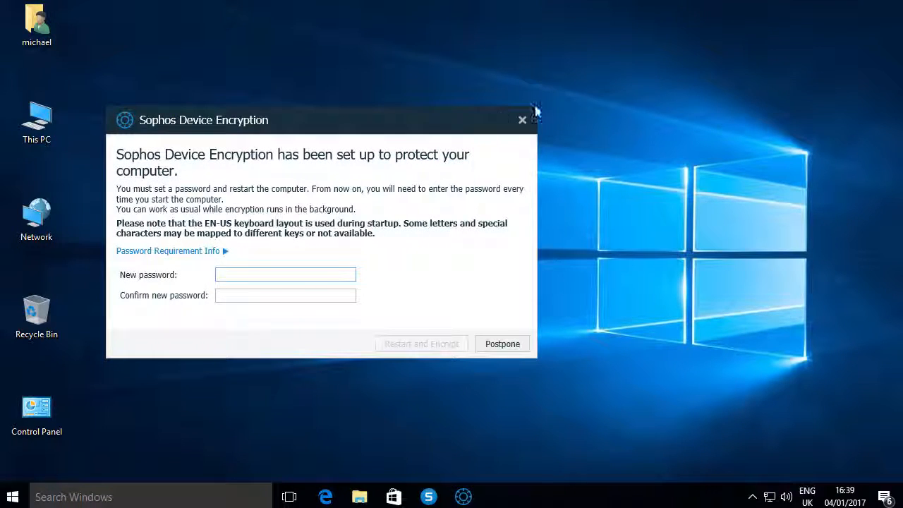
Set and confirm the new Sophos Device Encryption password, and restart the computer to begin encryption
left_click(222, 276)
type("********")
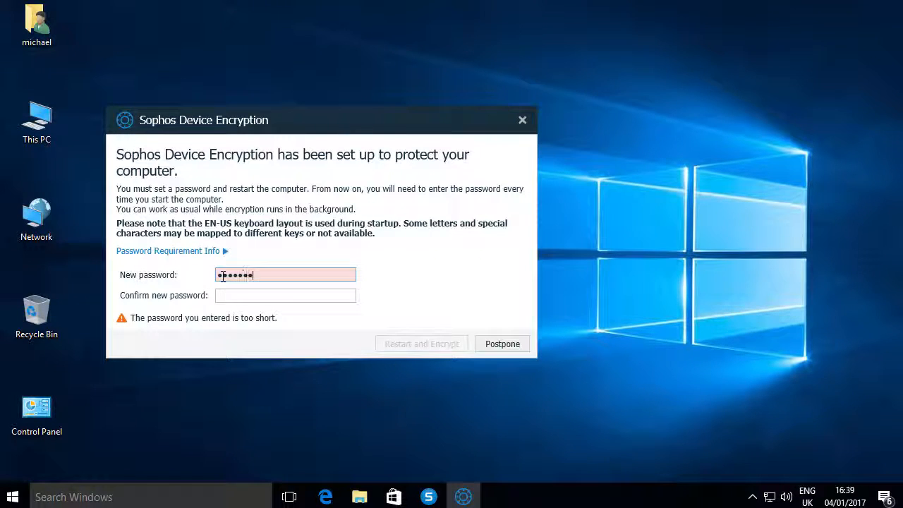
key("Tab")
type("********")
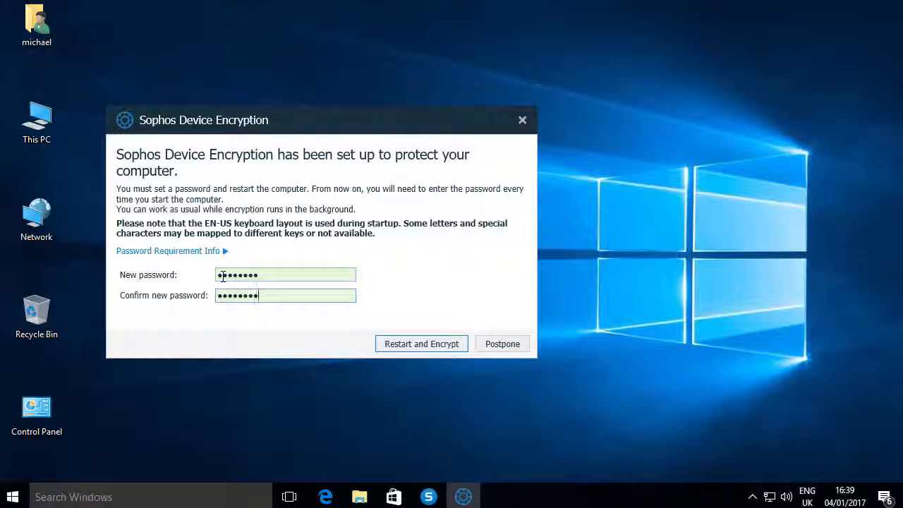
left_click(432, 348)
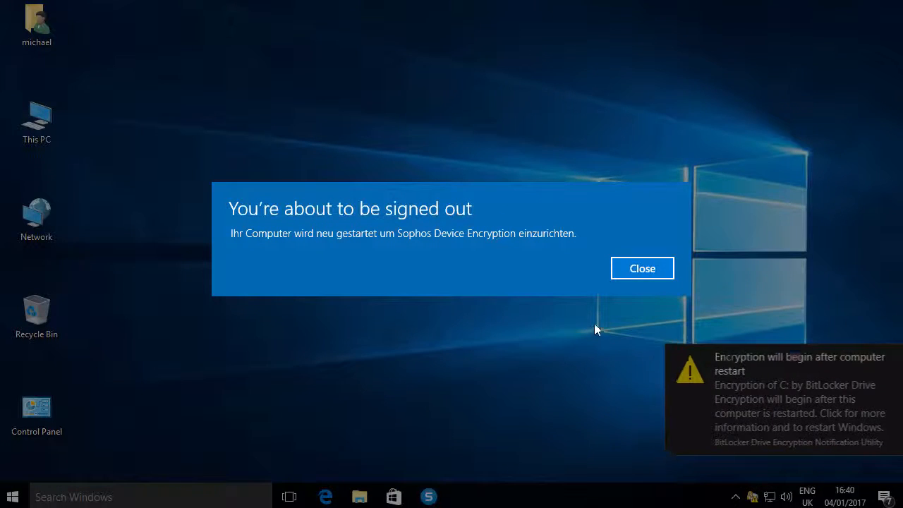
left_click(663, 272)
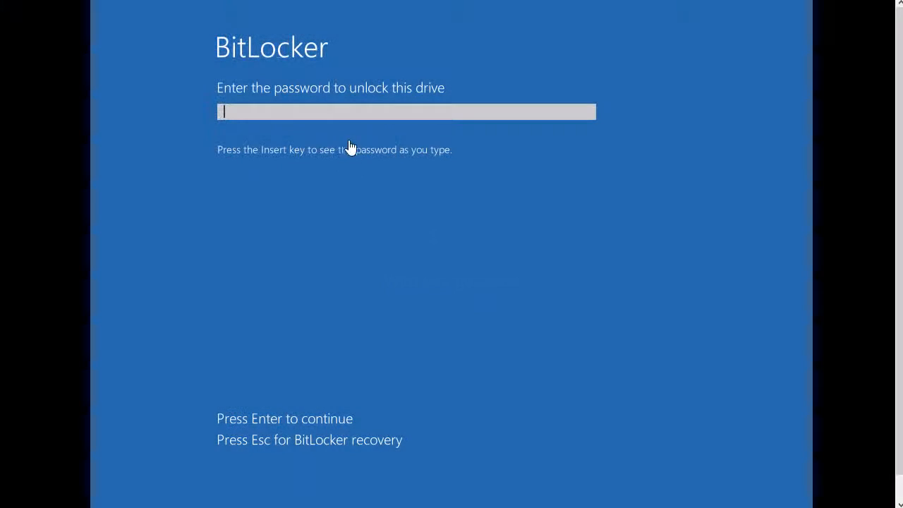
Unlock the BitLocker drive with the encryption password and sign in to Windows with the account password
type("*******")
key("Return")
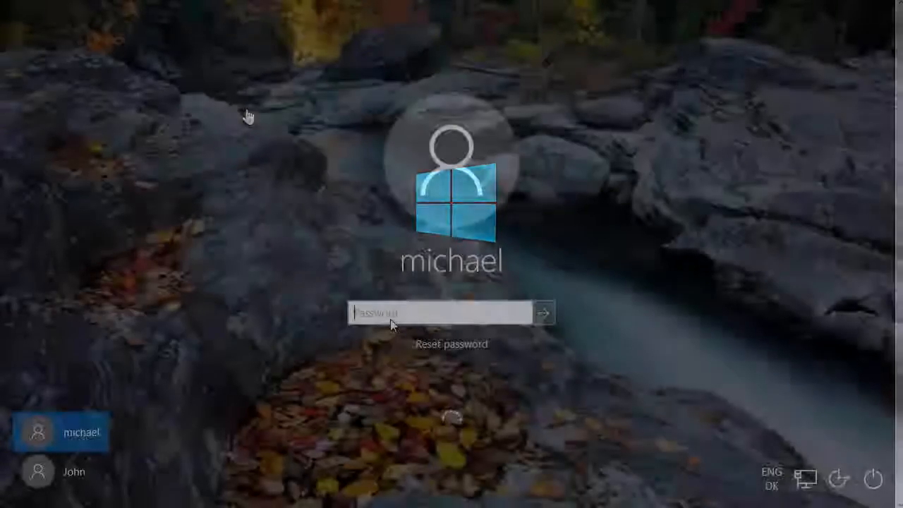
type("*****")
key("Return")
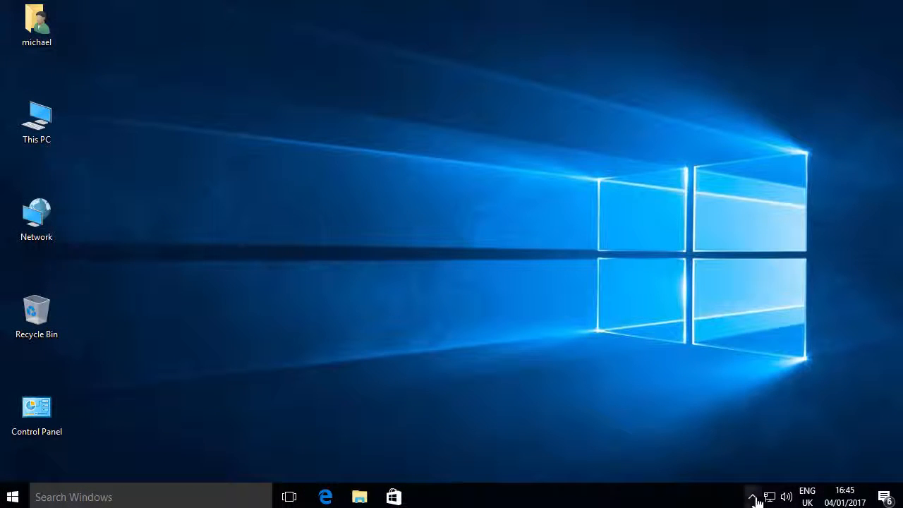
Check the BitLocker encryption progress of drive C: and close the progress window
left_click(753, 498)
left_click(780, 468)
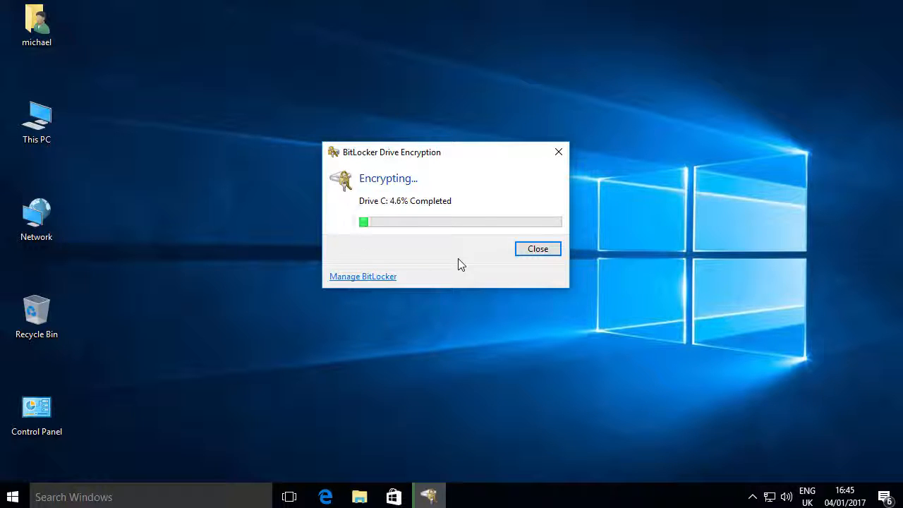
left_click(539, 249)
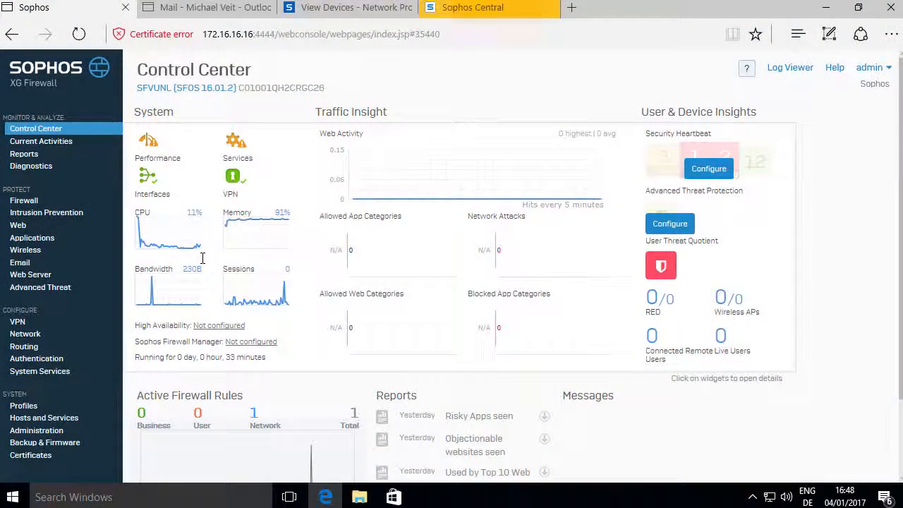
Open the #Default_Network_Policy firewall rule for editing and rename it "outgoing from internal network"
left_click(21, 201)
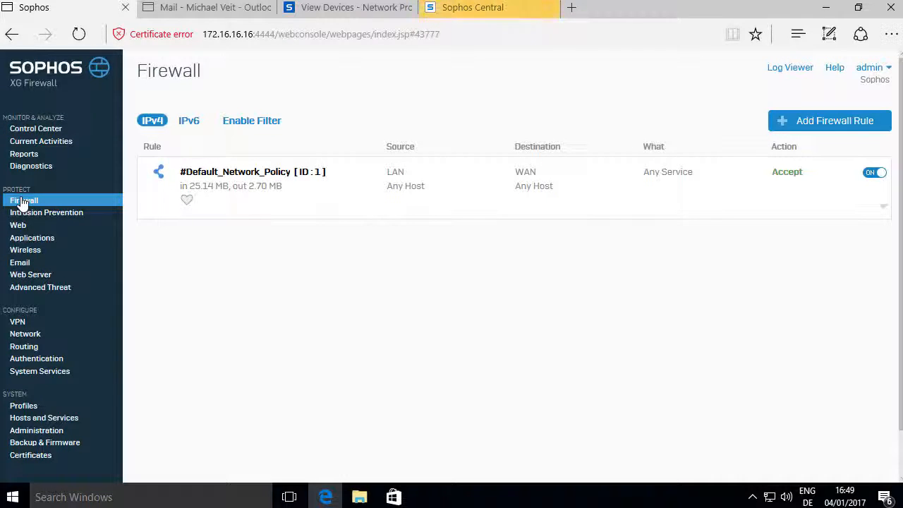
left_click(883, 208)
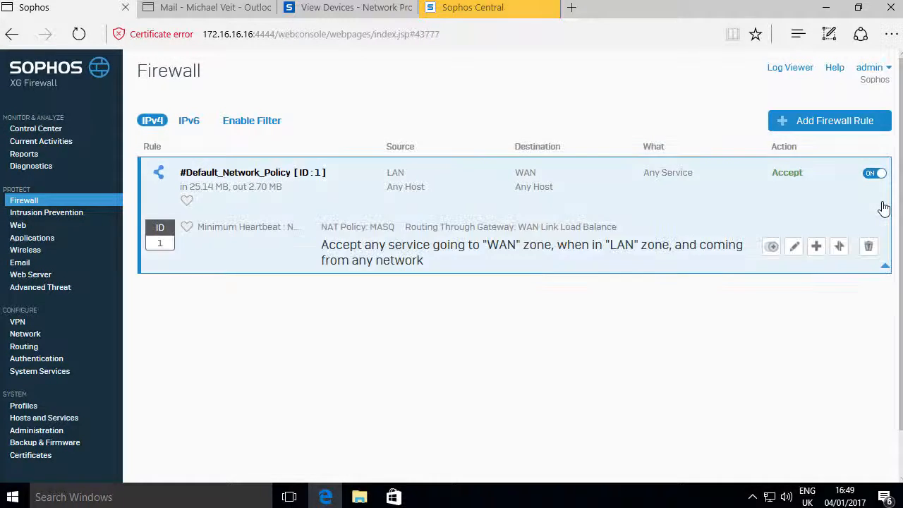
left_click(795, 248)
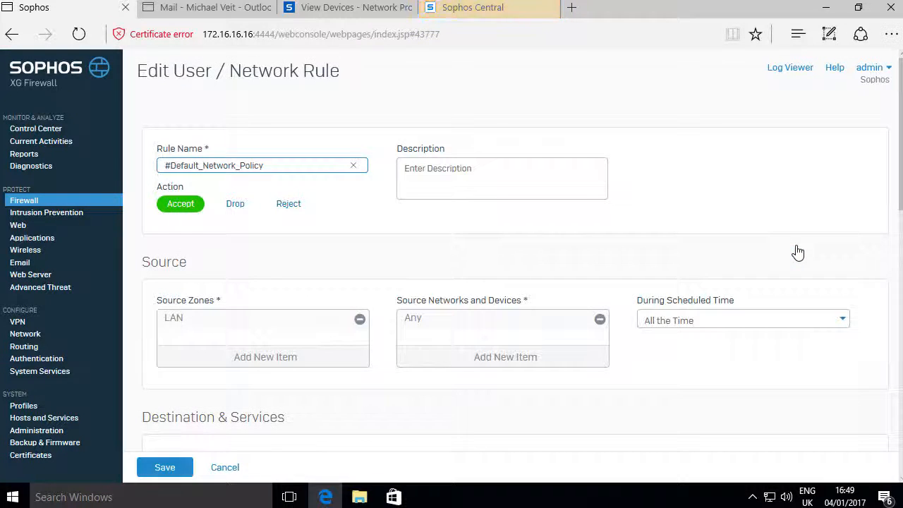
triple_click(281, 165)
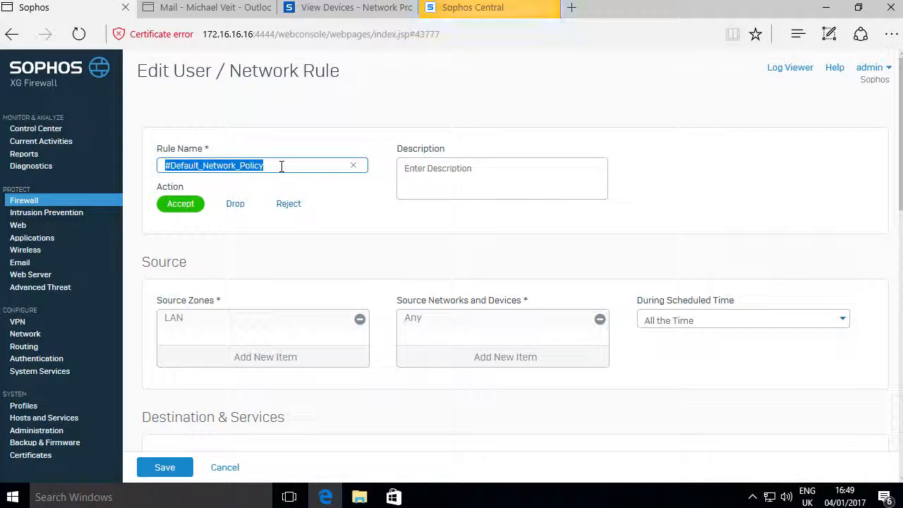
type("a")
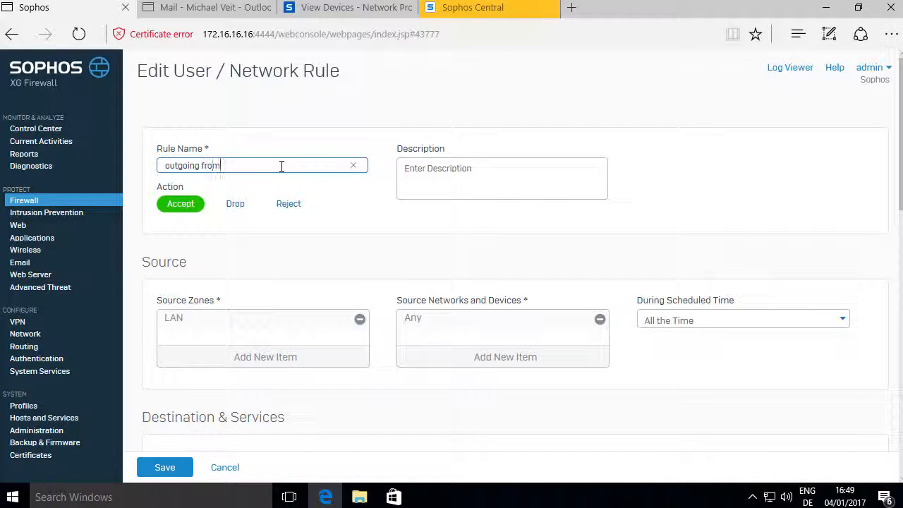
type("utgoing from internal network")
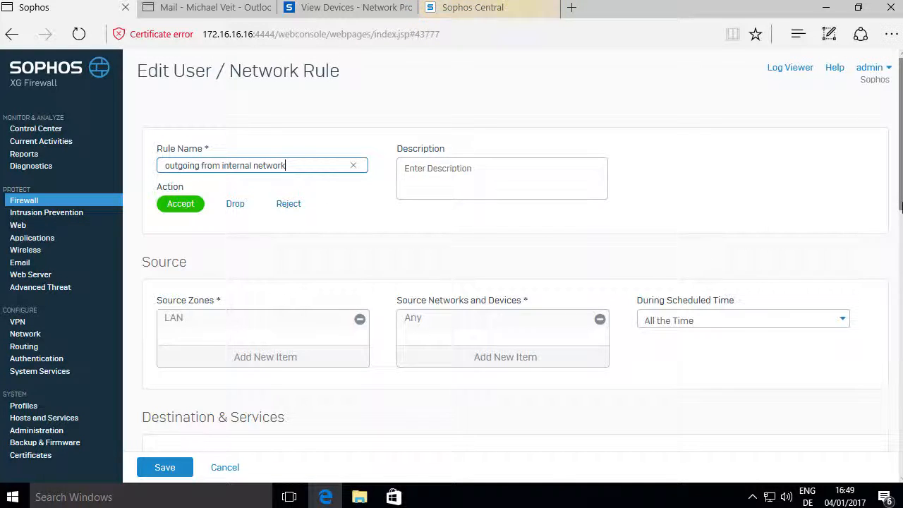
Go through the rule's source, destination, identity, malware scanning and advanced settings, and save the rule
scroll(900, 213, "down", 2)
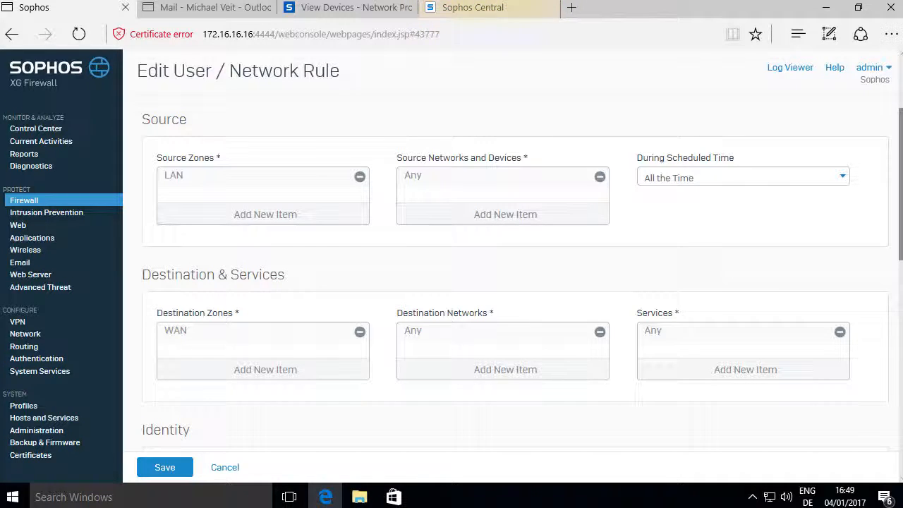
scroll(899, 211, "down", 4)
left_click_drag(901, 275, 900, 299)
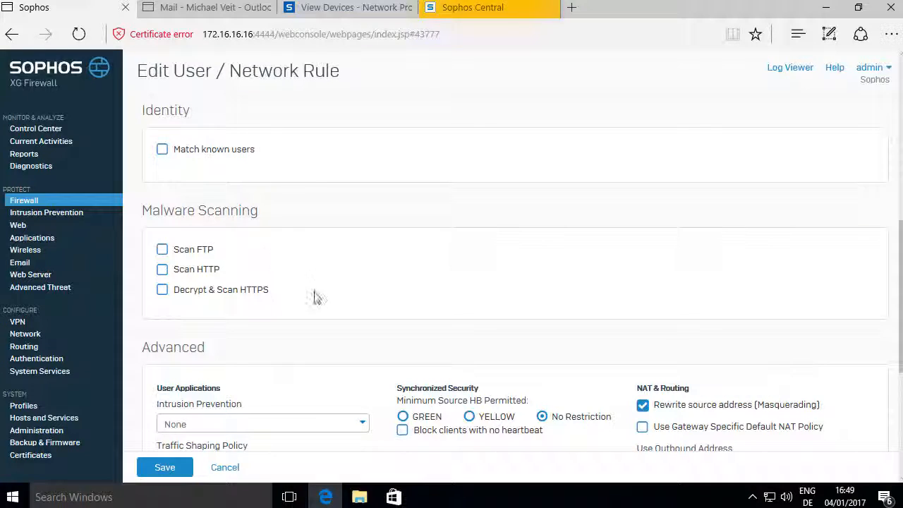
left_click_drag(900, 296, 900, 362)
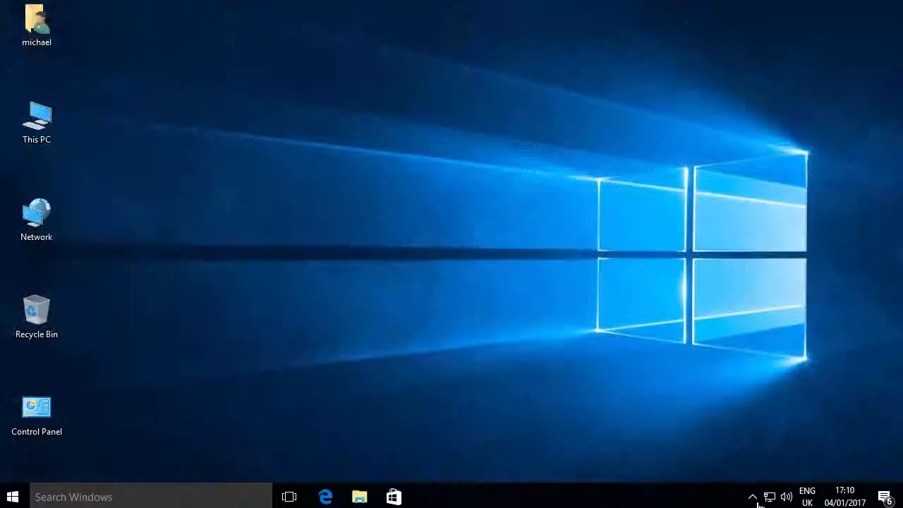
Open the Sophos Endpoint status window and move it aside to leave room for a browser
left_click(754, 497)
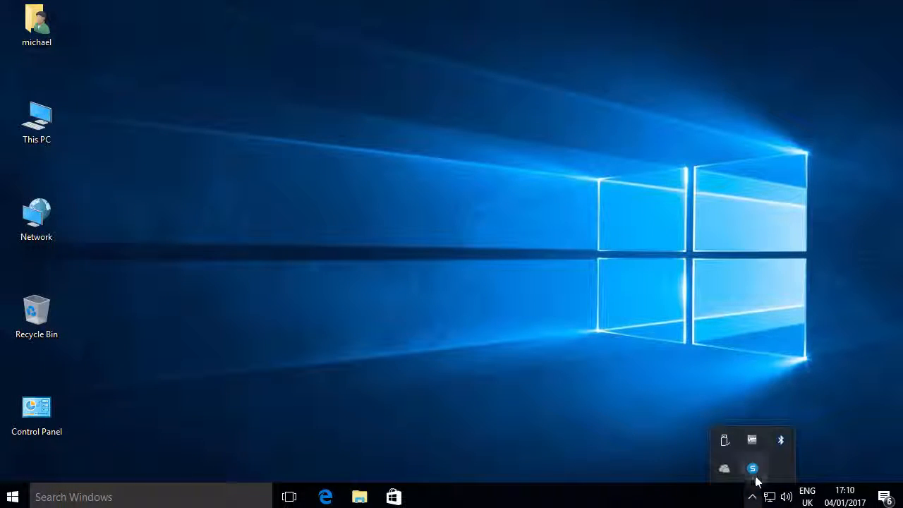
left_click(752, 469)
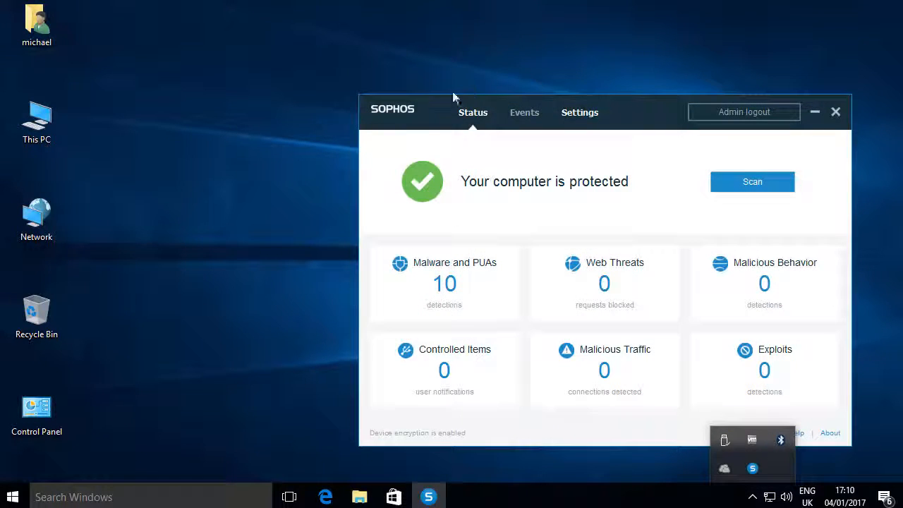
left_click_drag(762, 140, 781, 162)
left_click(674, 204)
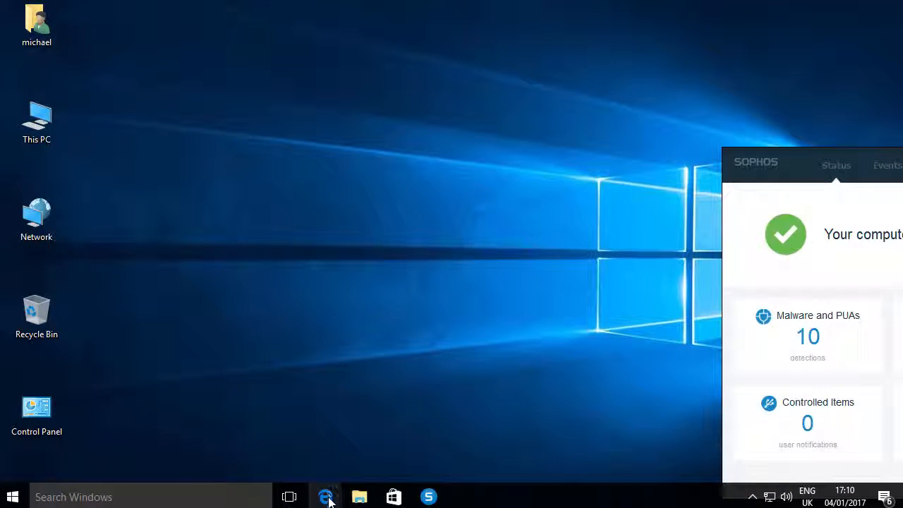
Check the Security Heartbeat status in the XG Firewall Control Center and minimise the browser window
mouse_move(327, 494)
left_click(307, 467)
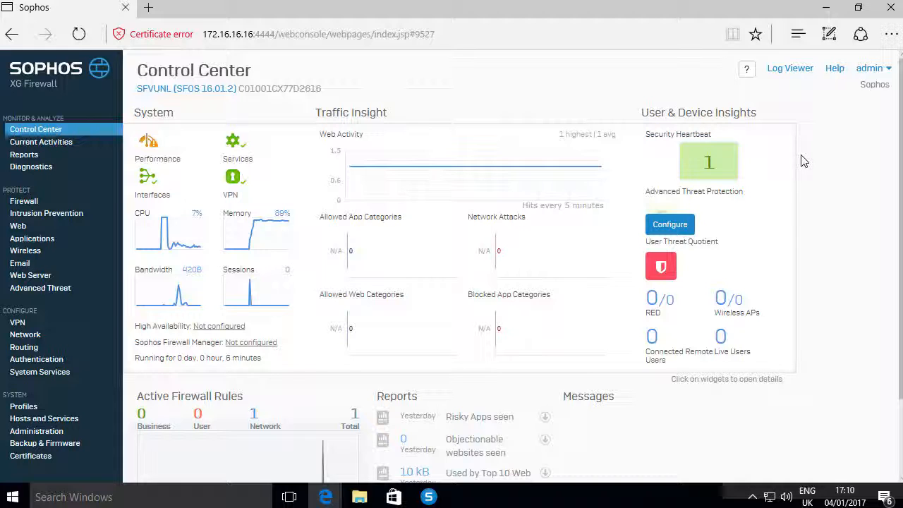
left_click(826, 7)
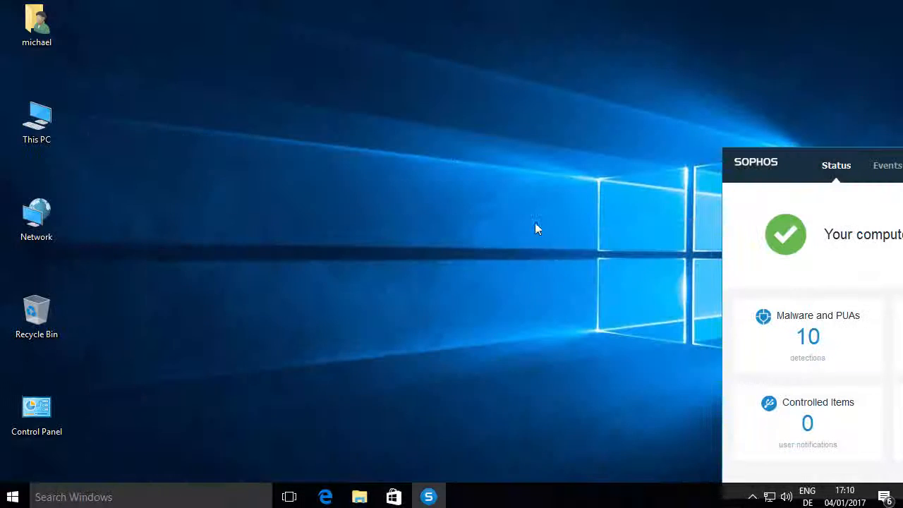
Open cnn.com in a separate Edge window beside the Sophos Endpoint status window to test internet access
left_click(326, 496)
type("cnn.com")
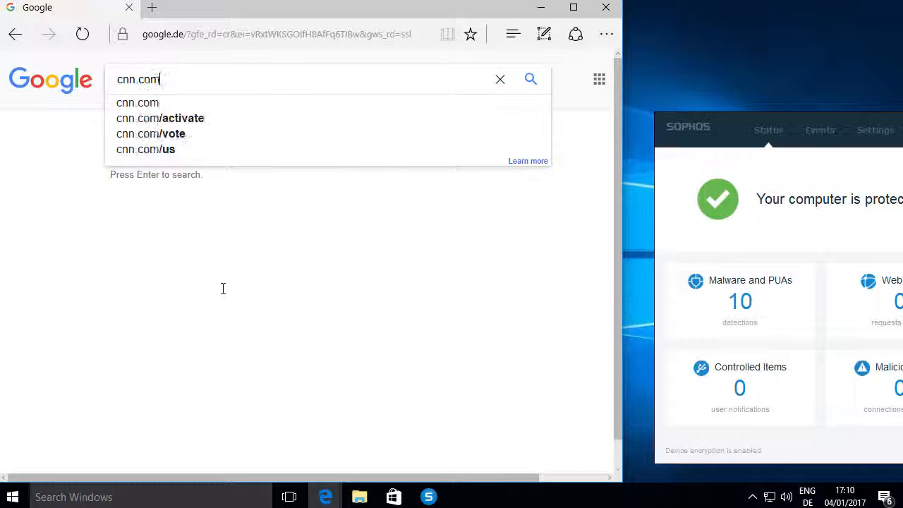
key("Return")
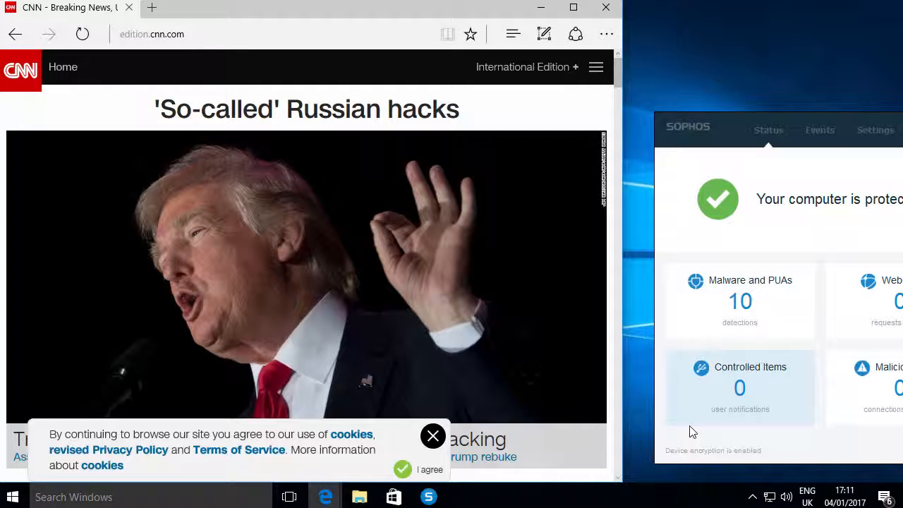
Open eicar.org in a new tab, go to the anti-malware testfile download page, and download eicar_com.zip over https
left_click(153, 9)
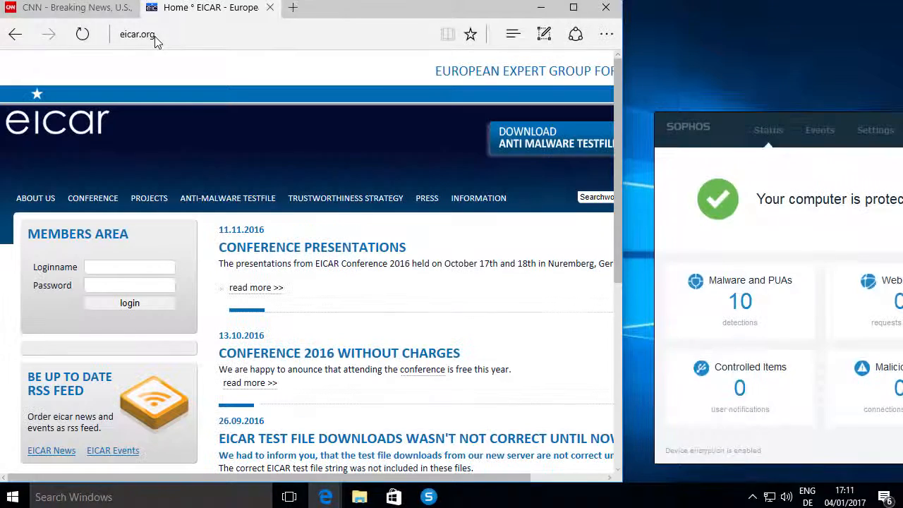
left_click(541, 138)
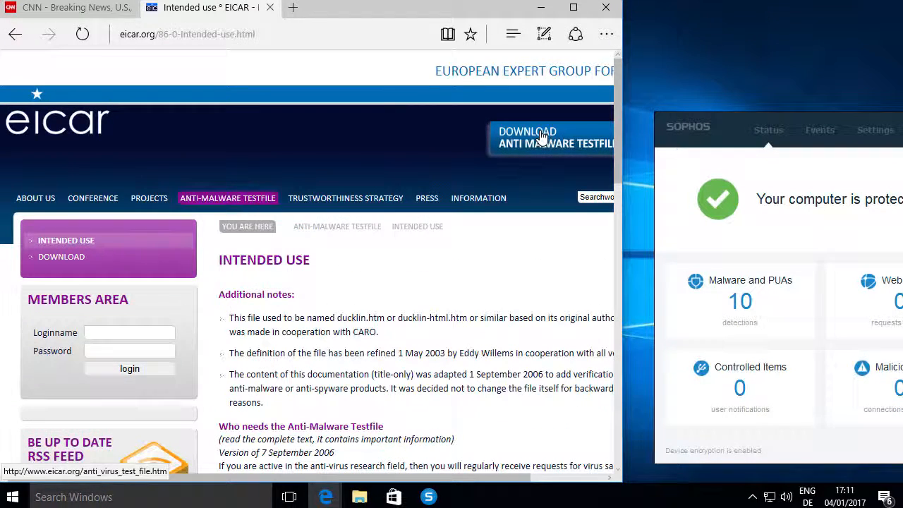
left_click(55, 258)
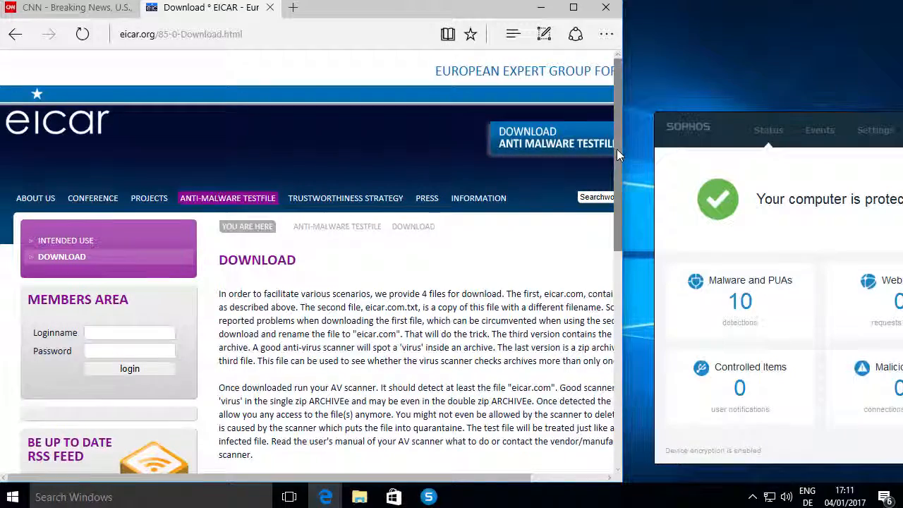
left_click_drag(616, 148, 612, 324)
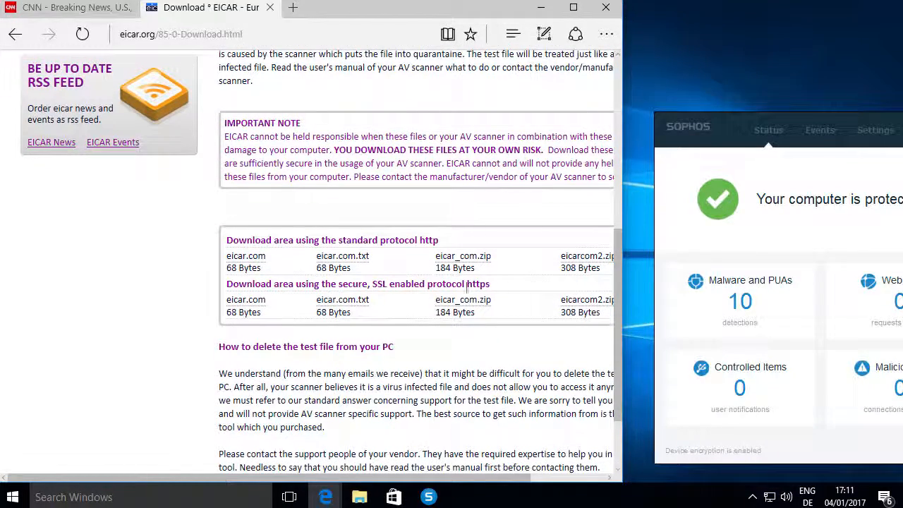
left_click(459, 305)
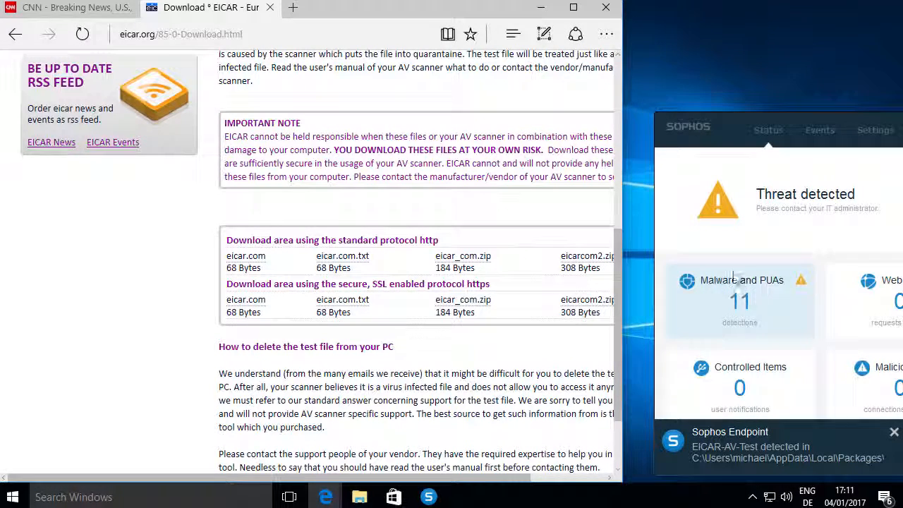
Open gizmodo.com in a new tab to test internet access while the threat is active
left_click(292, 8)
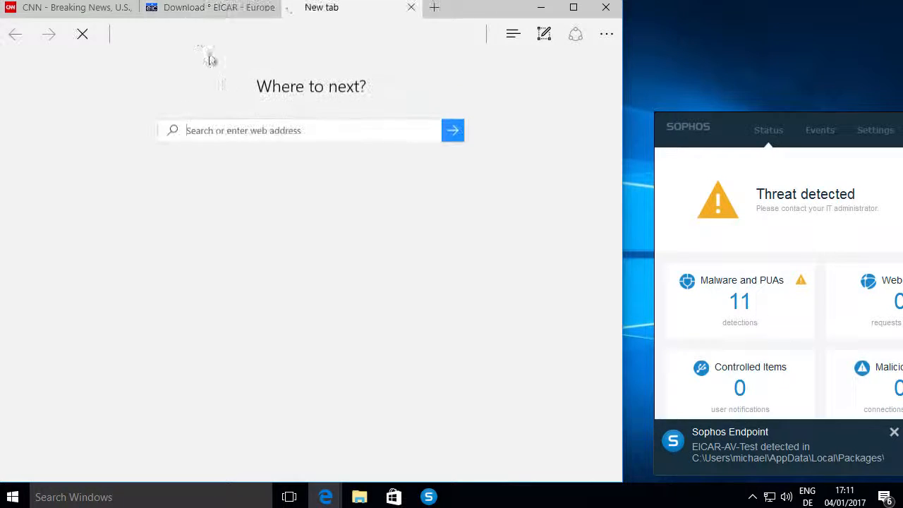
left_click(163, 44)
type("gizmodo.com")
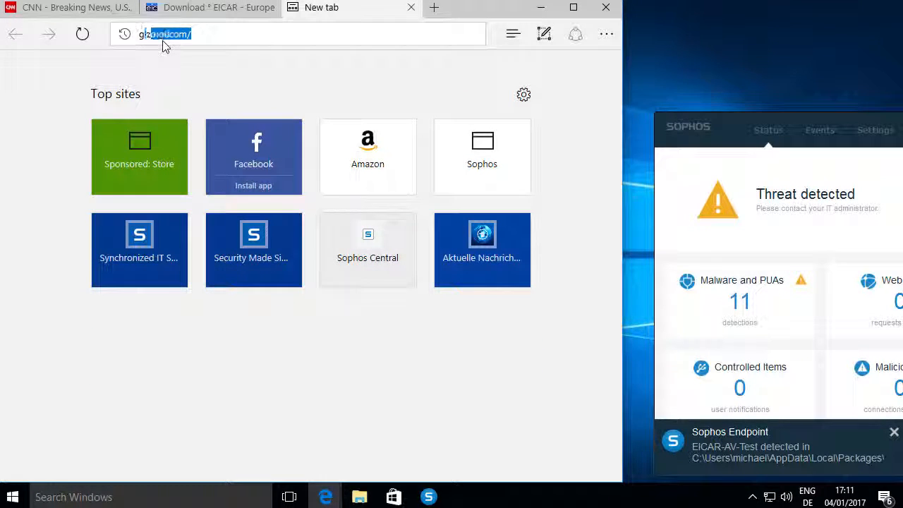
key("Return")
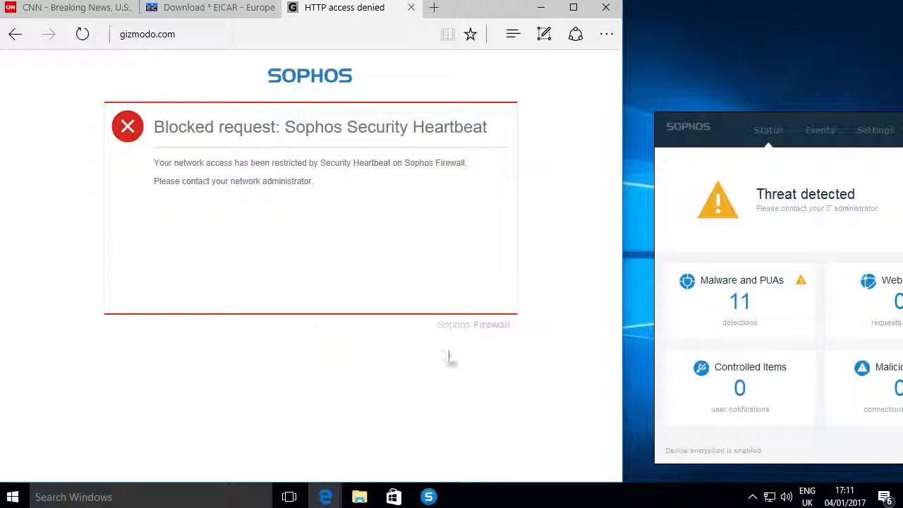
Check the Security Heartbeat status in the XG Firewall Control Center, minimise that window, and reload gizmodo.com
mouse_move(325, 495)
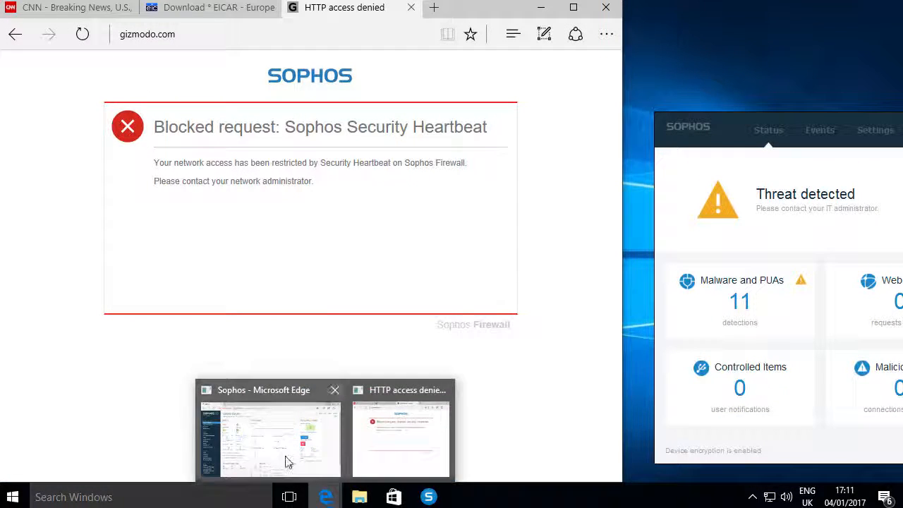
left_click(275, 455)
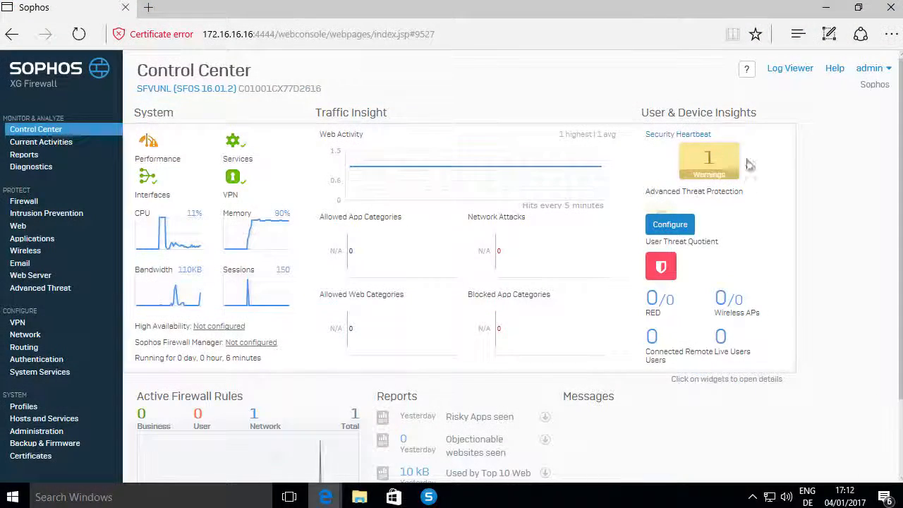
left_click(827, 12)
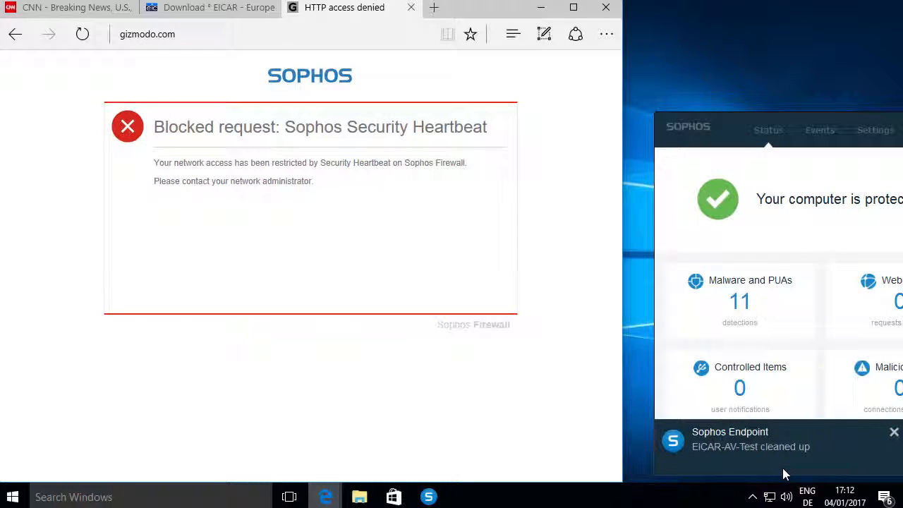
left_click(185, 35)
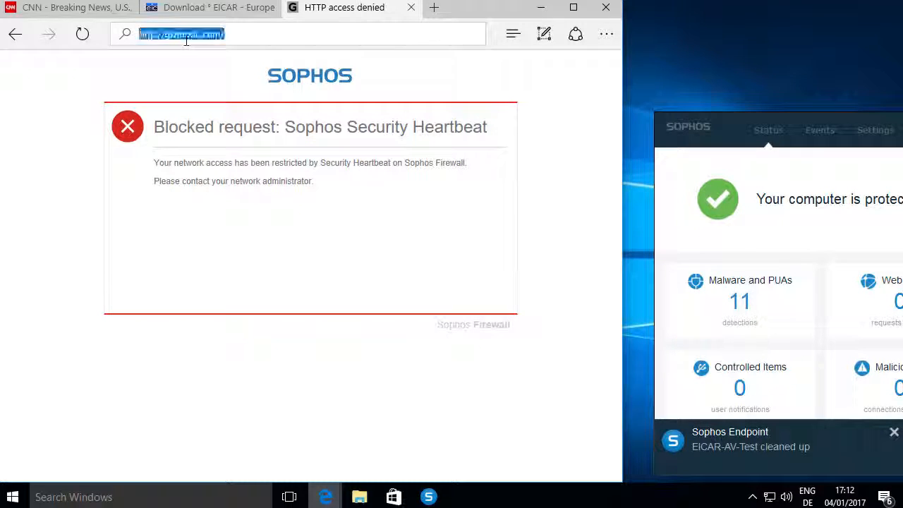
key("Return")
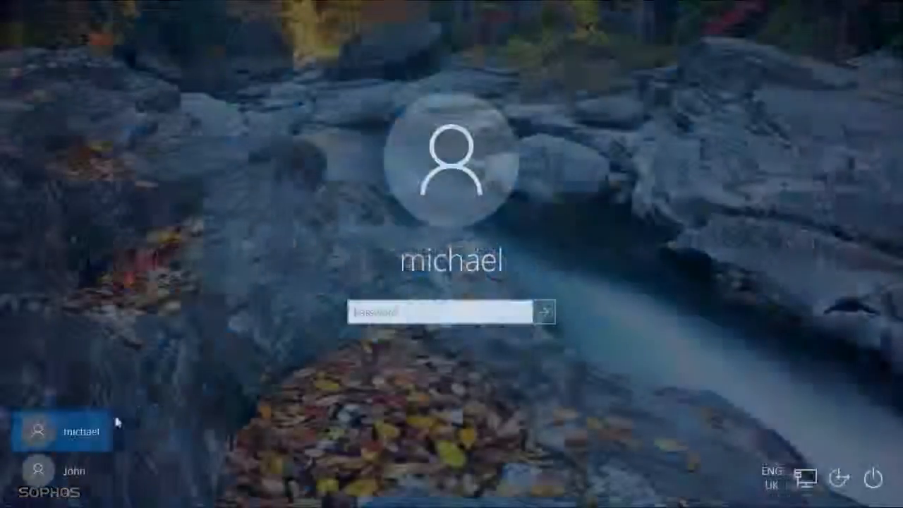
Select the second user account on the Windows sign-in screen and sign in with the account password
left_click(56, 468)
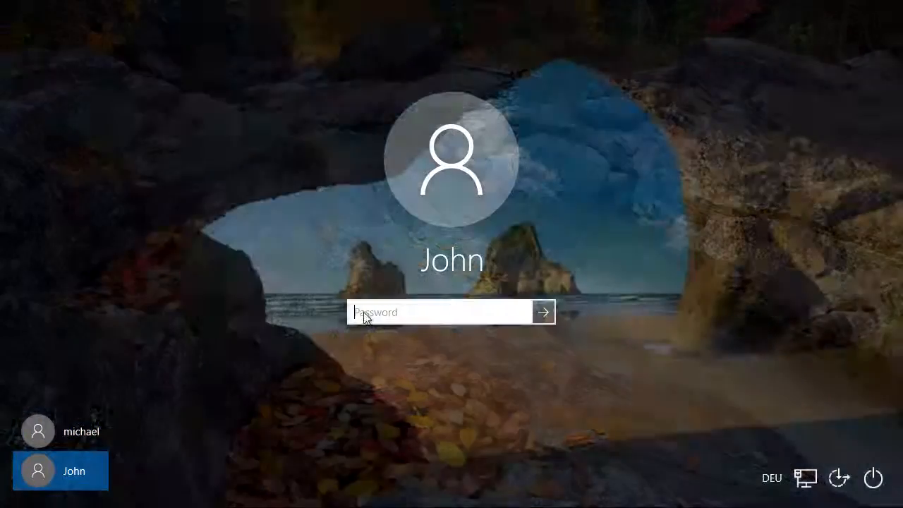
type("•••")
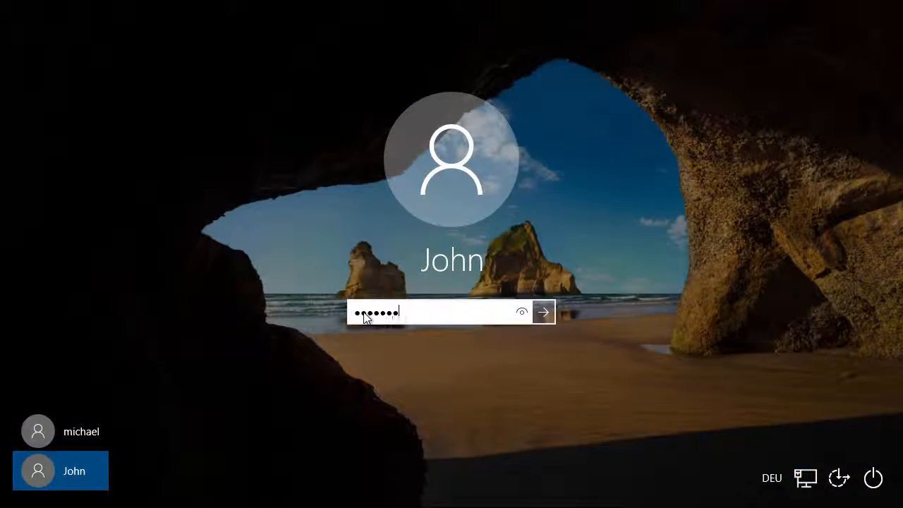
key("Return")
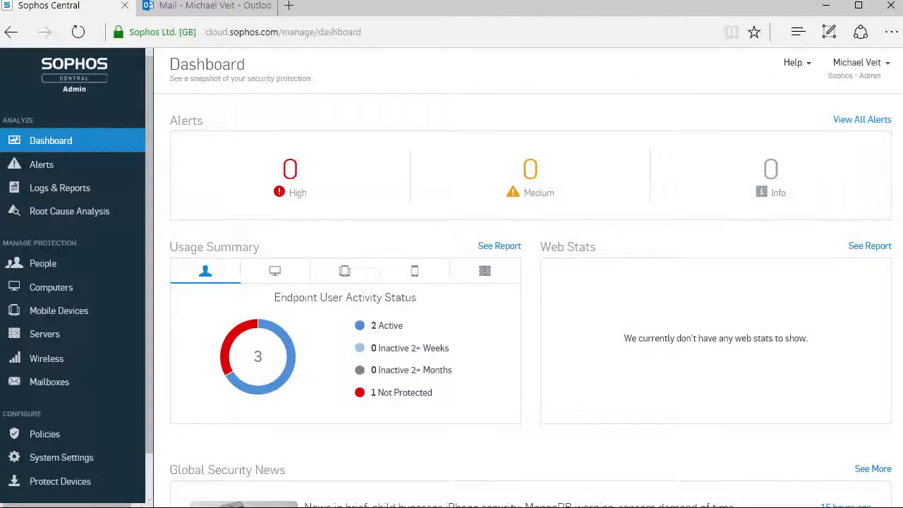
Open the DESKTOP-RBAKA7N user in the first row of the Sophos Central People list and review the event for its automatic creation
left_click(48, 270)
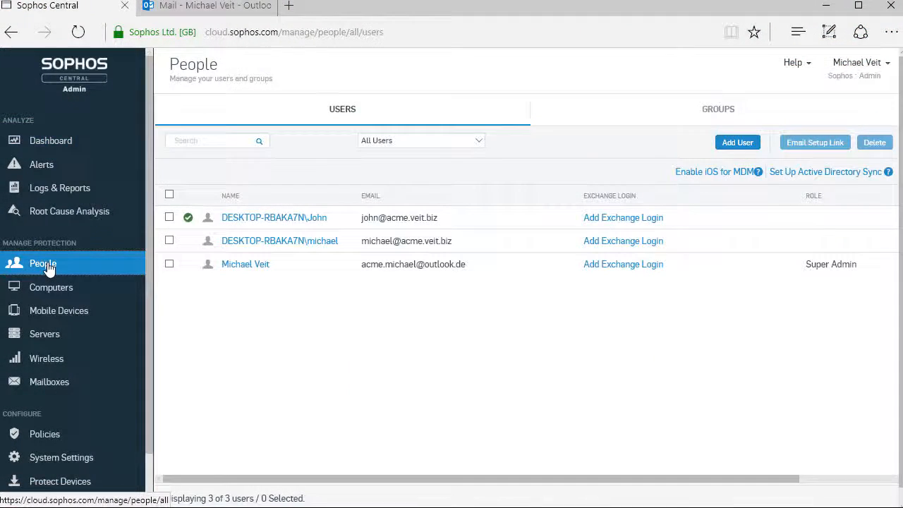
left_click(238, 220)
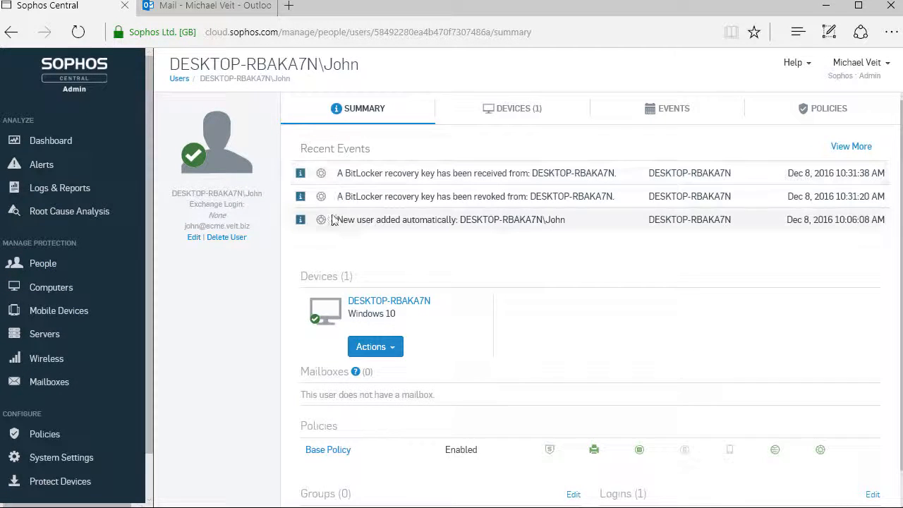
left_click_drag(336, 227, 592, 234)
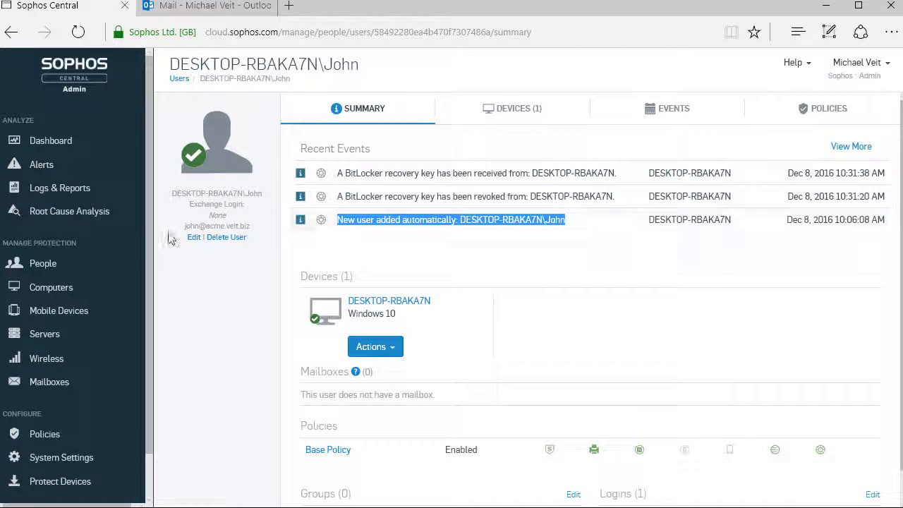
Open the user's details for editing, review the email address, and save the record
left_click(194, 240)
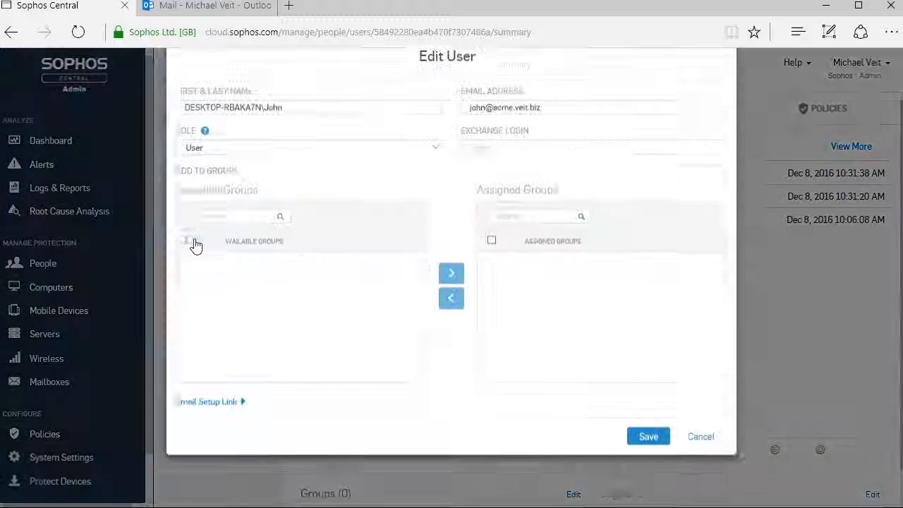
left_click(543, 139)
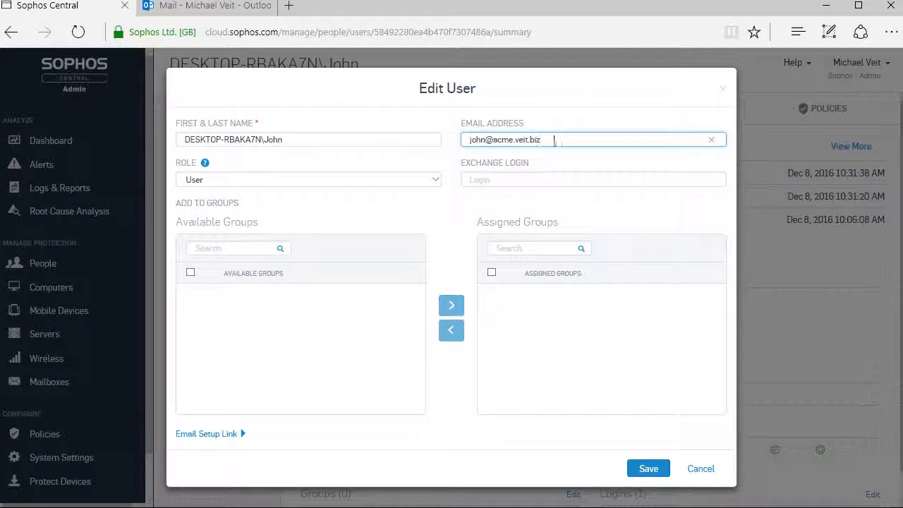
left_click_drag(555, 141, 416, 144)
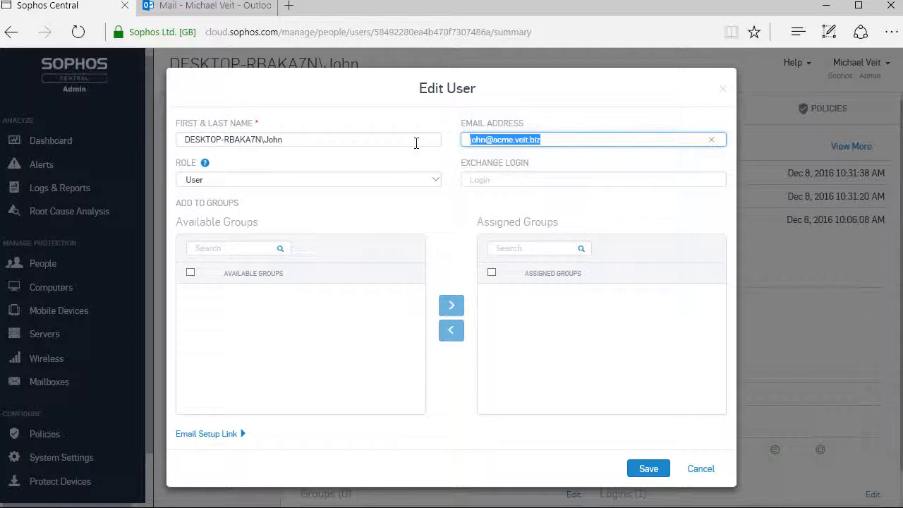
left_click(645, 471)
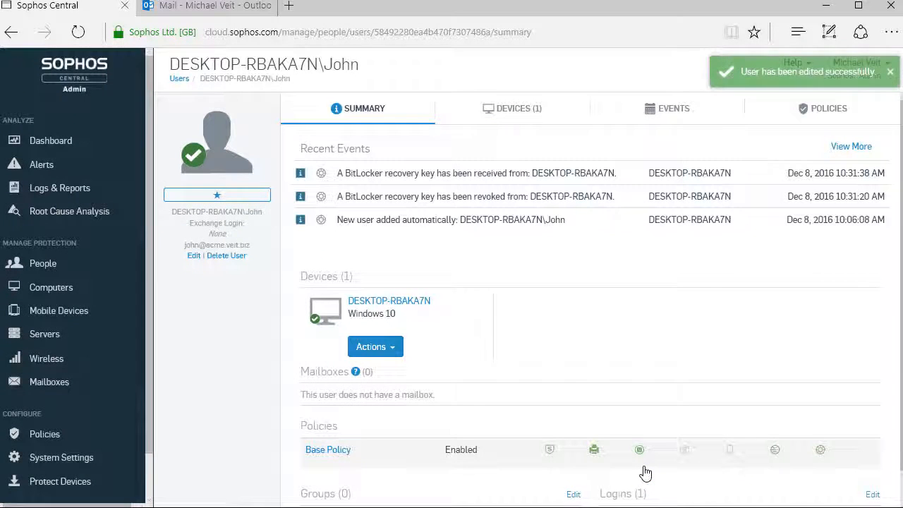
Send the Sophos Central Self Service Welcome/Setup Email to the first user in the People list
left_click(43, 267)
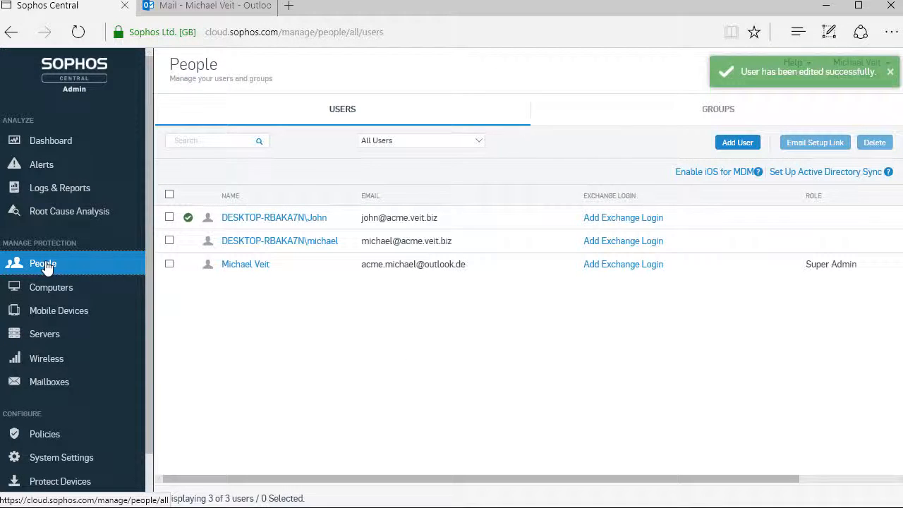
left_click(169, 217)
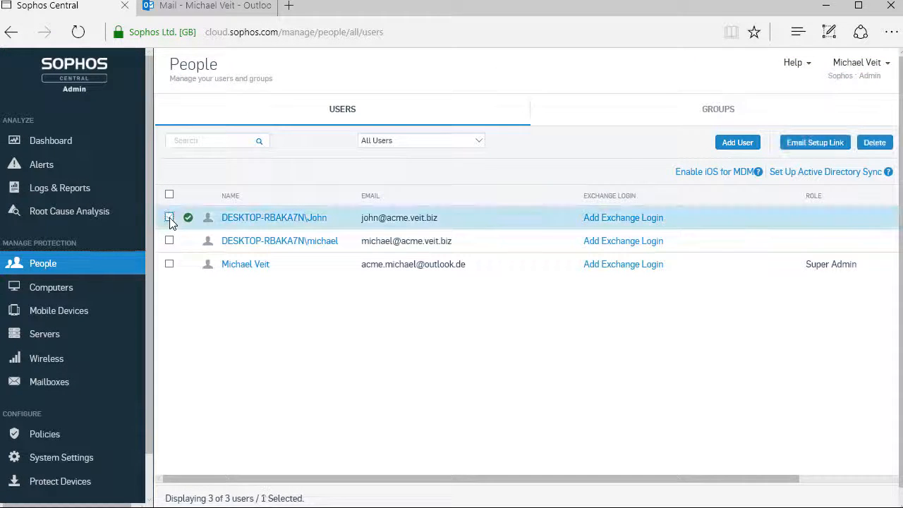
left_click(807, 145)
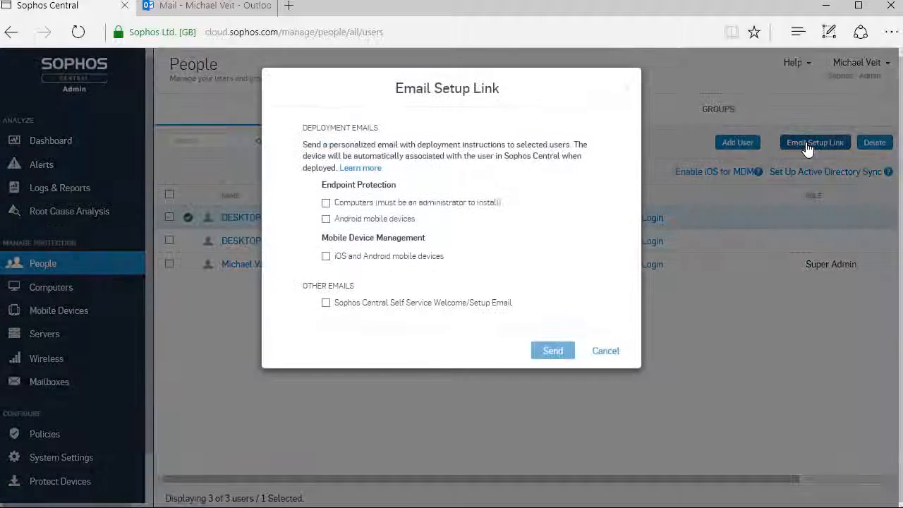
left_click(326, 304)
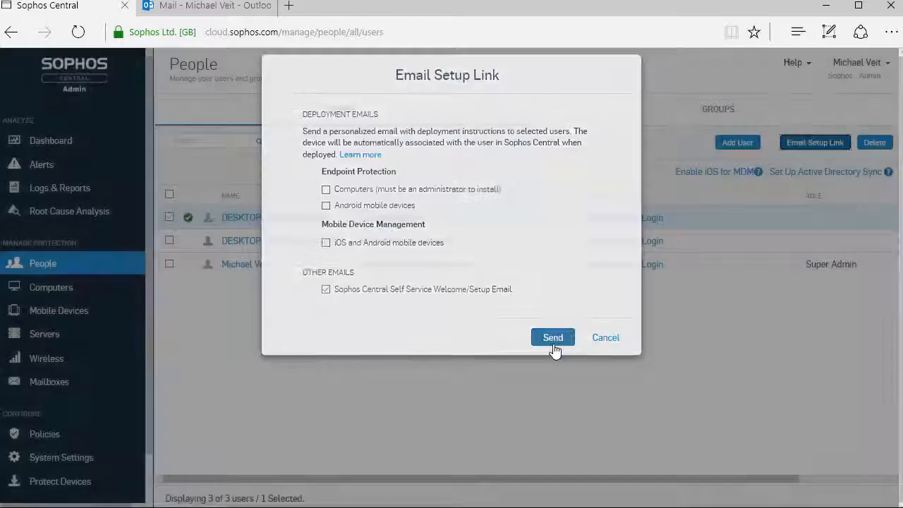
left_click(553, 350)
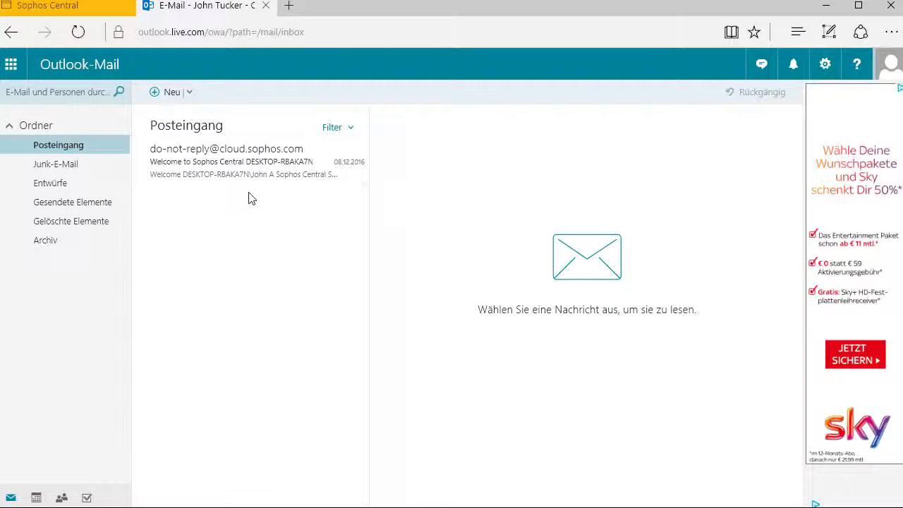
Open the Sophos Central welcome message in the Outlook inbox, follow its Sophos Central Self Service link, and sign in
left_click(242, 168)
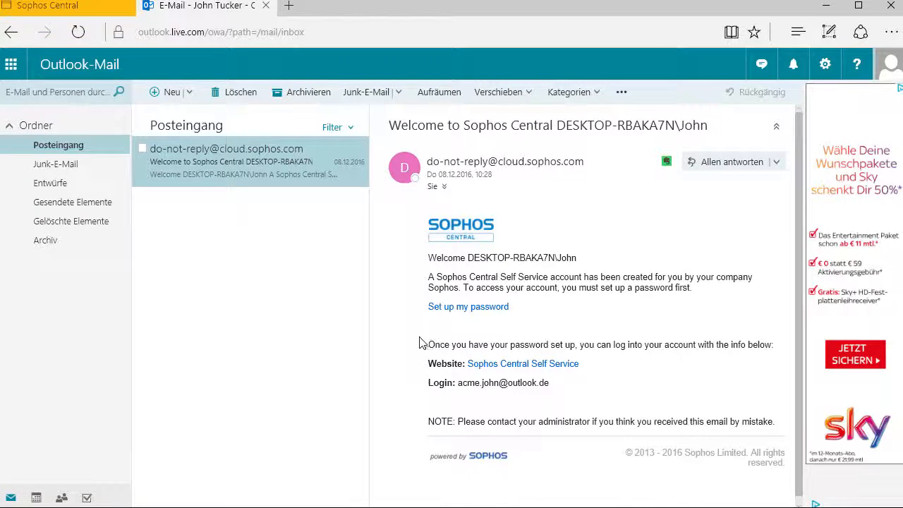
left_click(558, 371)
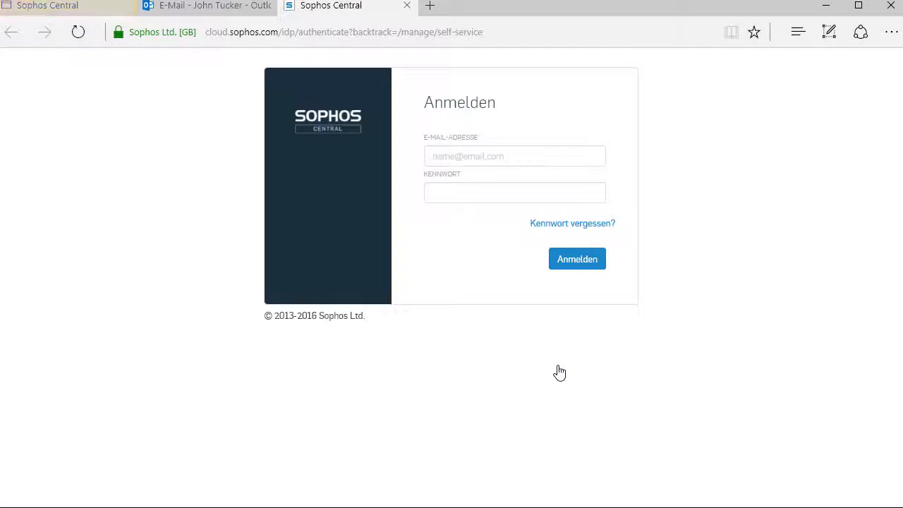
left_click(577, 260)
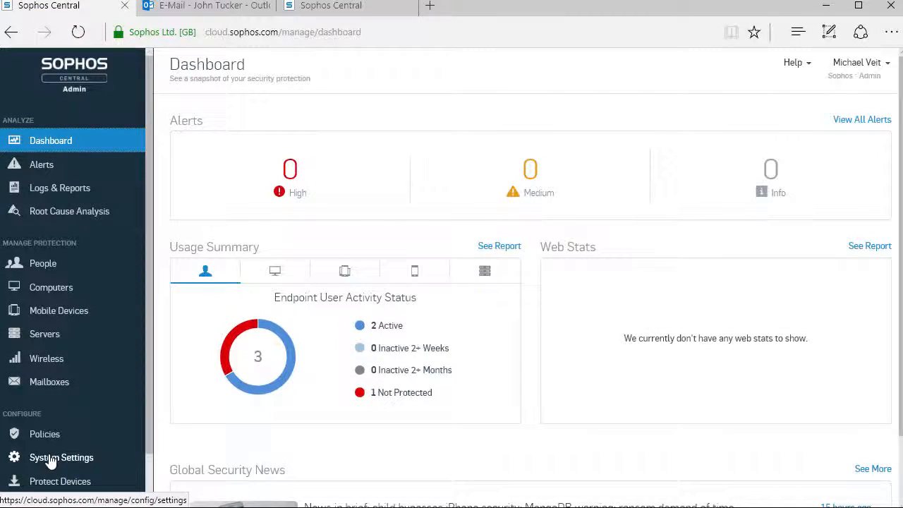
Start adding the email domain acme.veit.biz in the Email Security system settings and verify its ownership
left_click(76, 458)
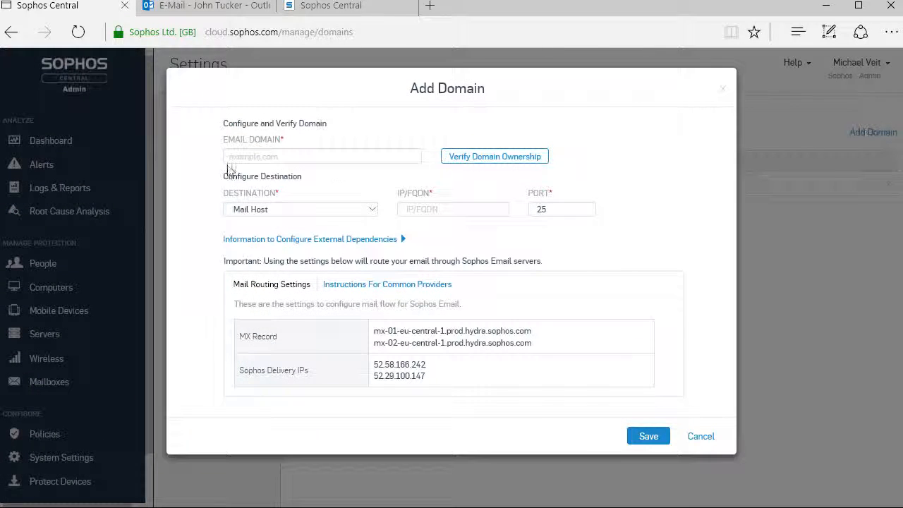
left_click(234, 155)
type("acme")
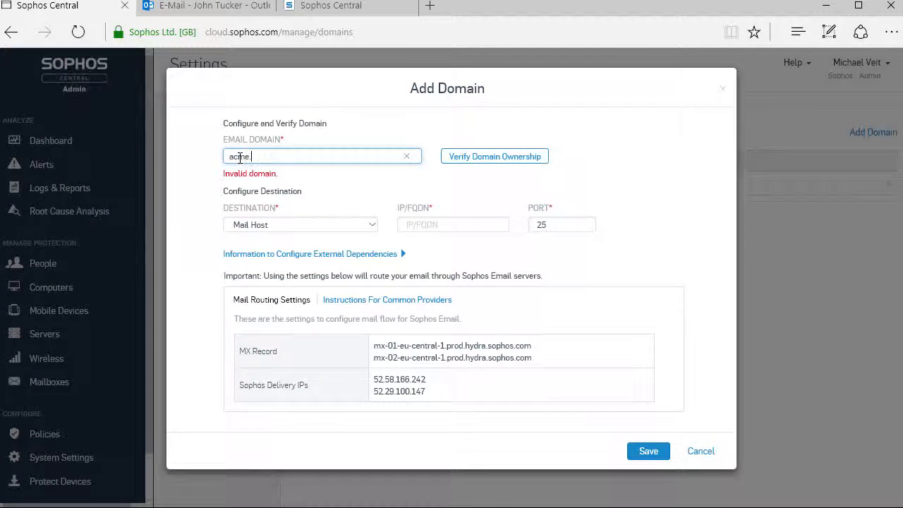
type(".veit.biz")
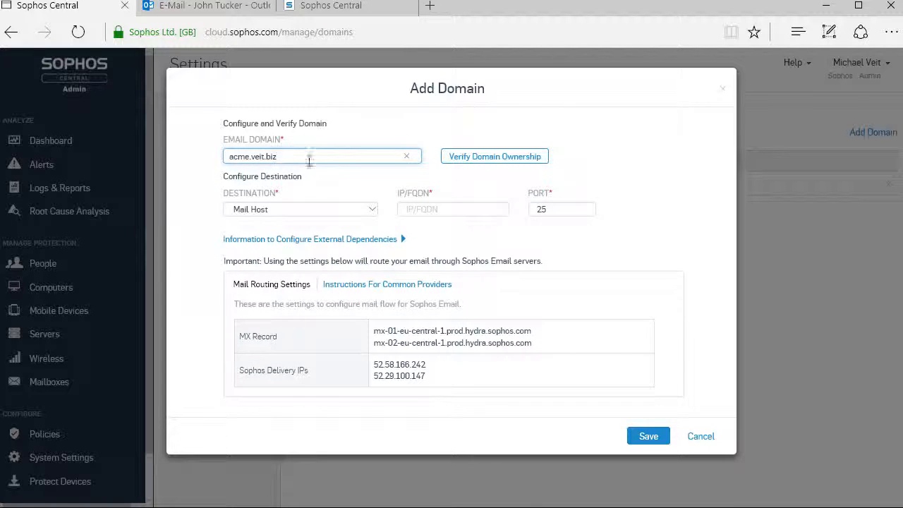
left_click(540, 157)
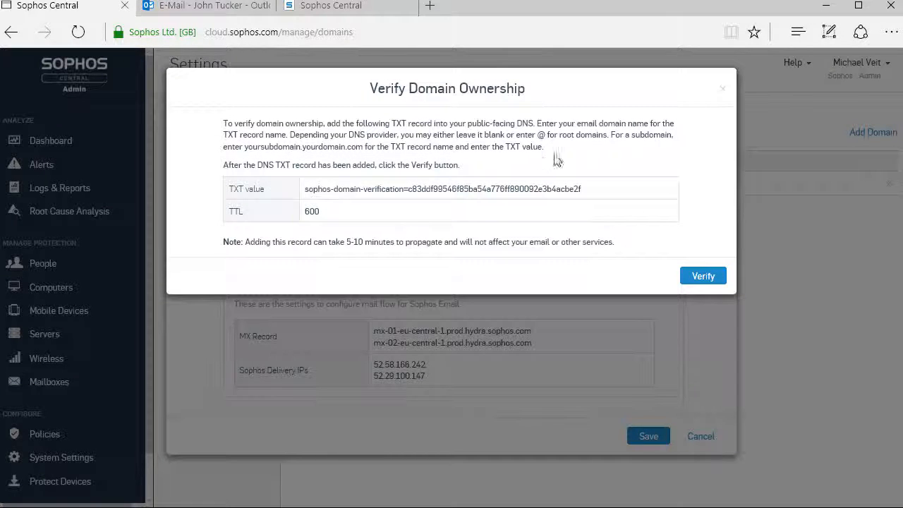
left_click(721, 277)
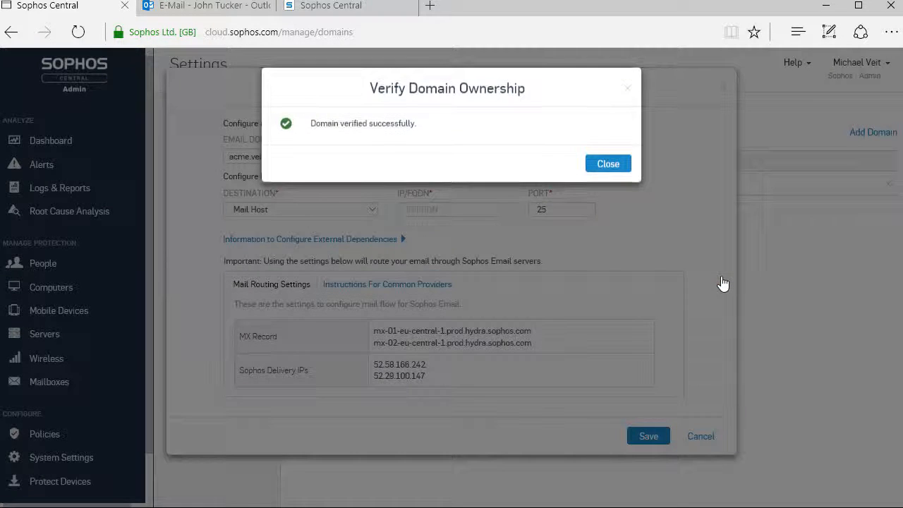
left_click(608, 164)
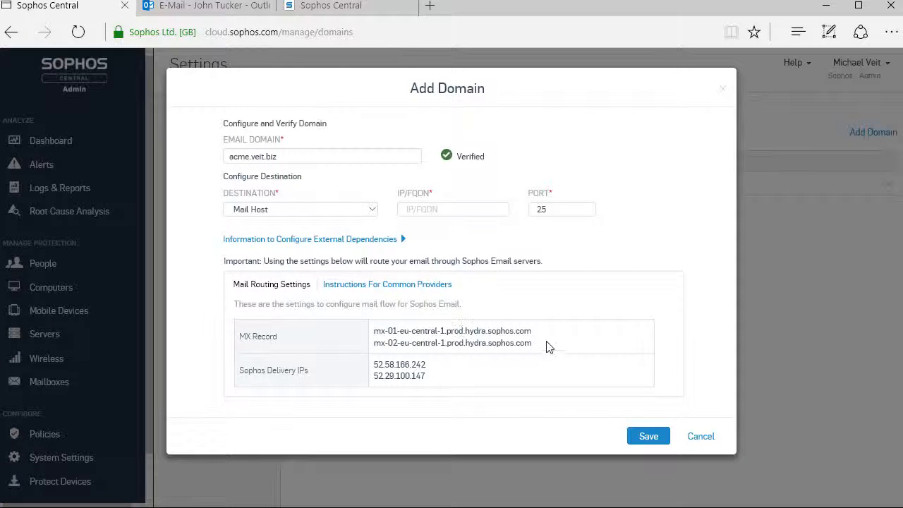
View the instructions for common providers, set the Mail Host destination to farm-1.mail.dunkel.de, and save the domain
left_click(437, 284)
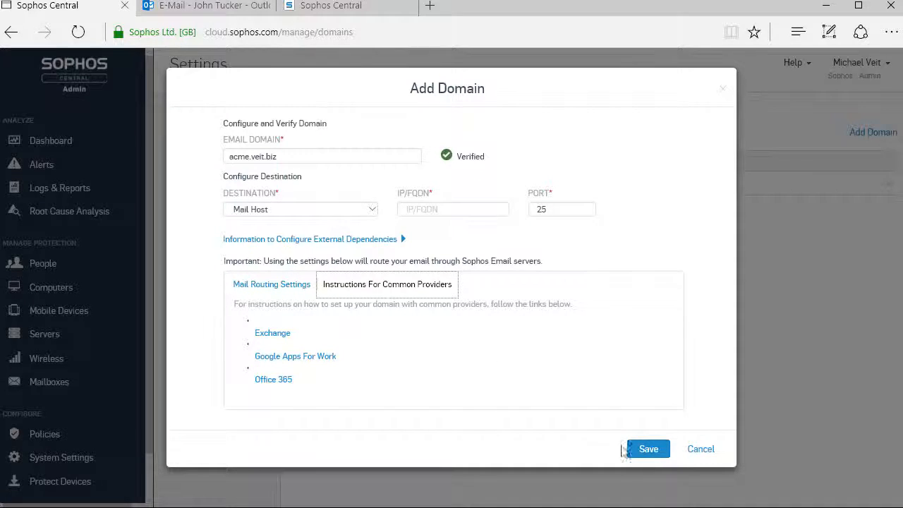
left_click(279, 211)
left_click(434, 210)
type("farm-1.mail.dunkel.de")
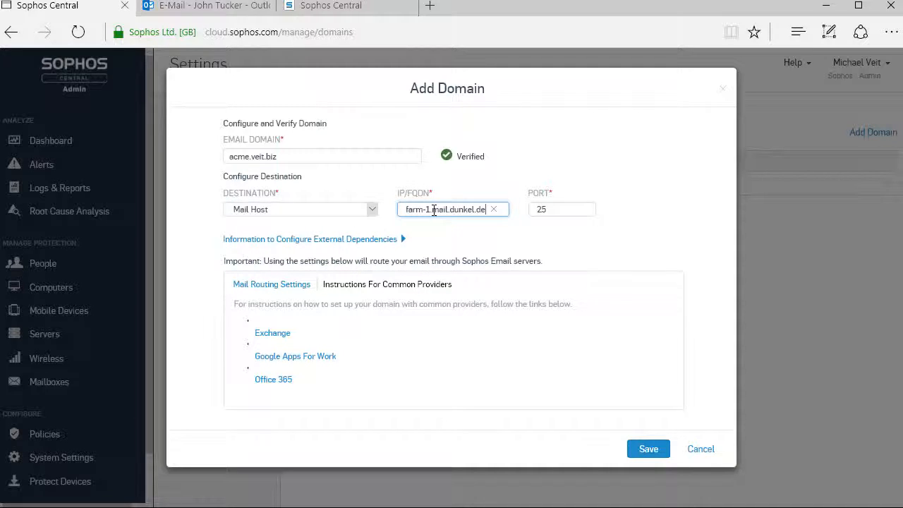
left_click(647, 449)
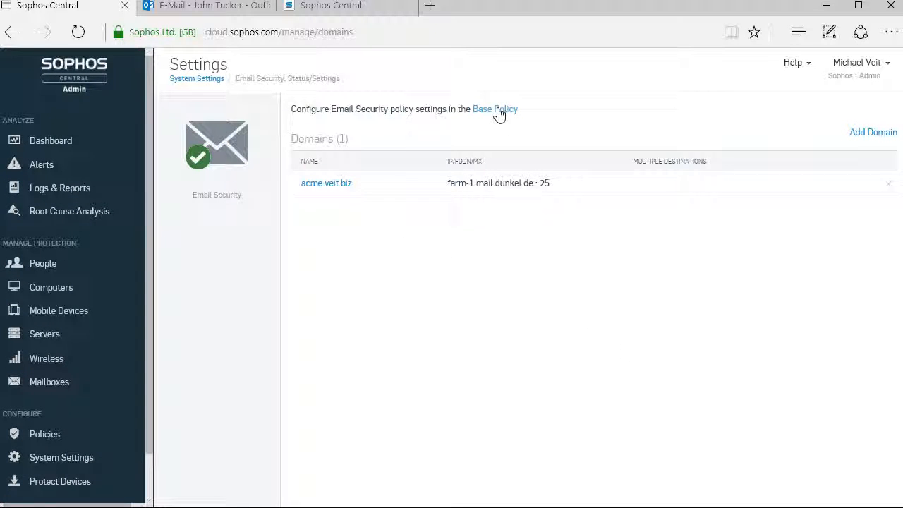
Open the Base Policy's Email Security section, review its spam filtering, malware scan and spoofing protection settings, and save the policy
left_click(498, 115)
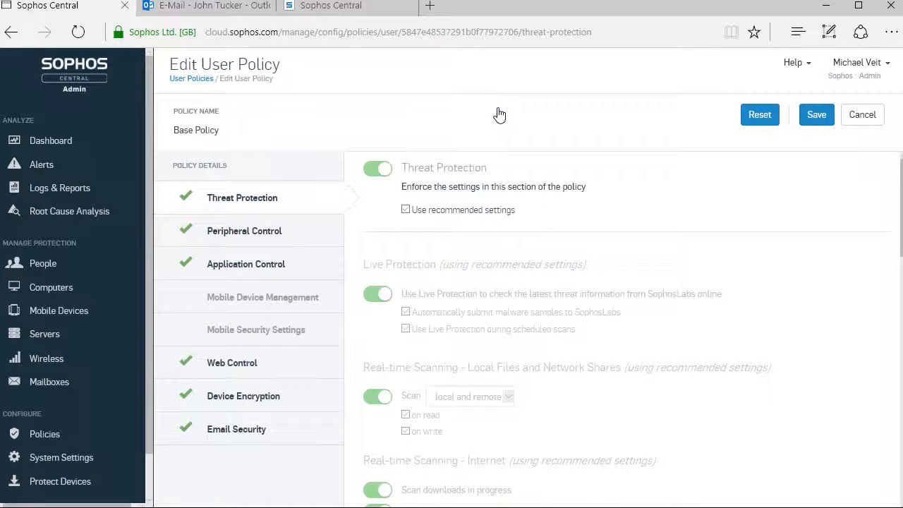
left_click(262, 432)
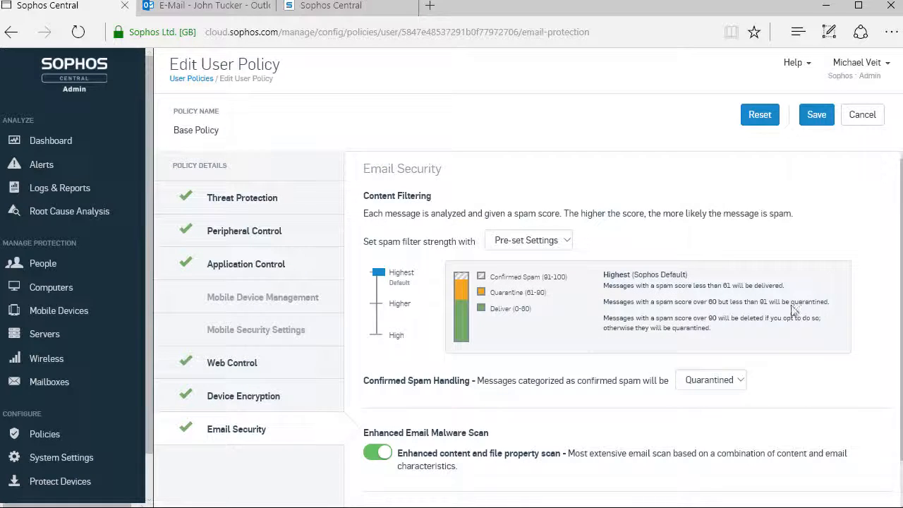
scroll(621, 317, "down", 1)
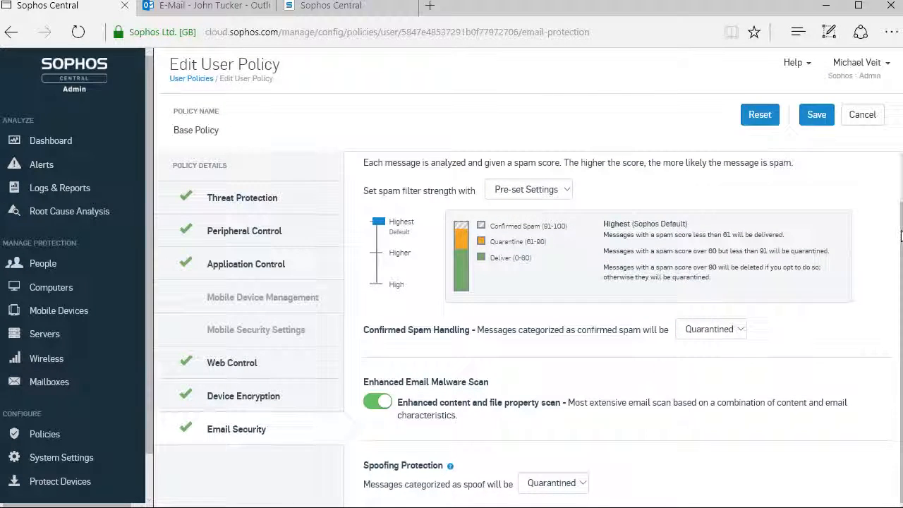
scroll(632, 324, "up", 1)
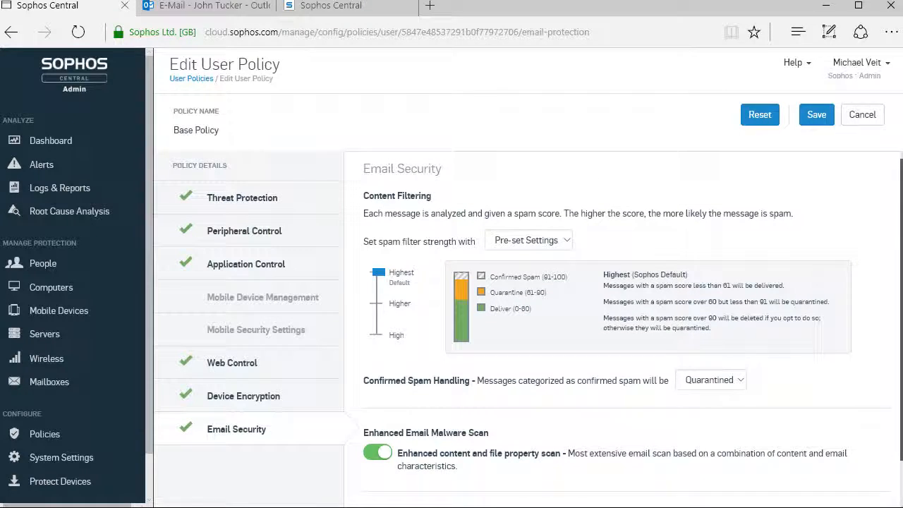
left_click(816, 114)
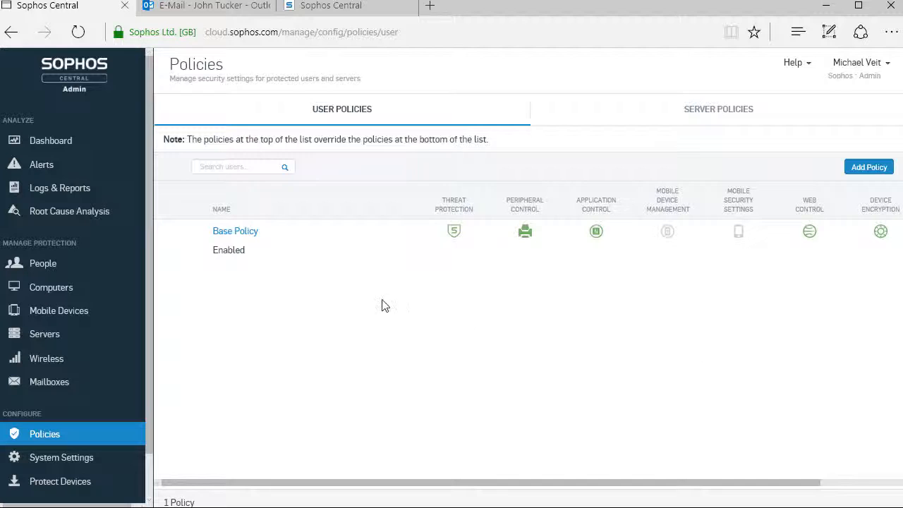
Add a mailbox of type User with the first user's name and email address, and continue with another mailbox
left_click(49, 384)
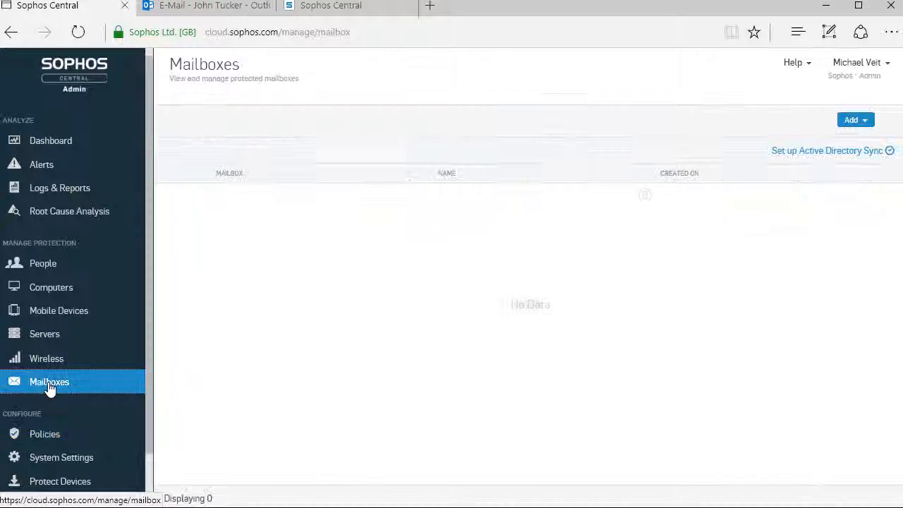
left_click(871, 121)
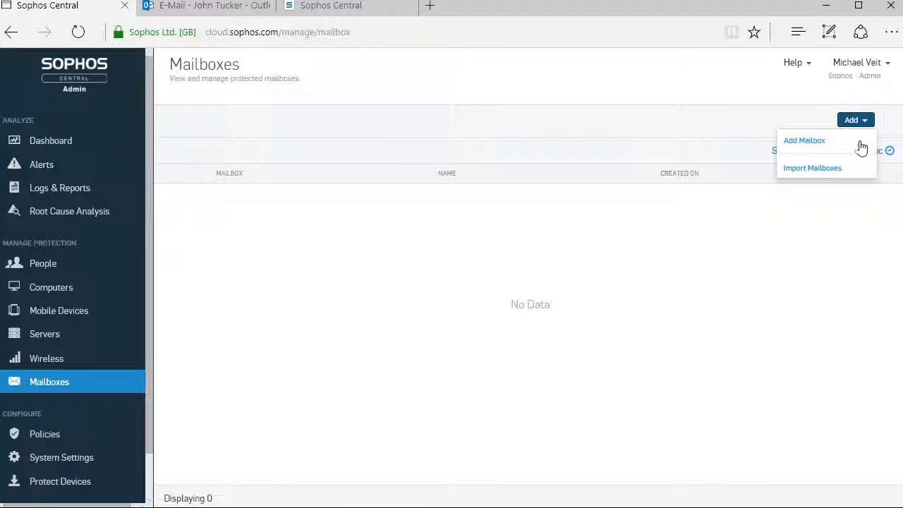
left_click(824, 146)
left_click(301, 182)
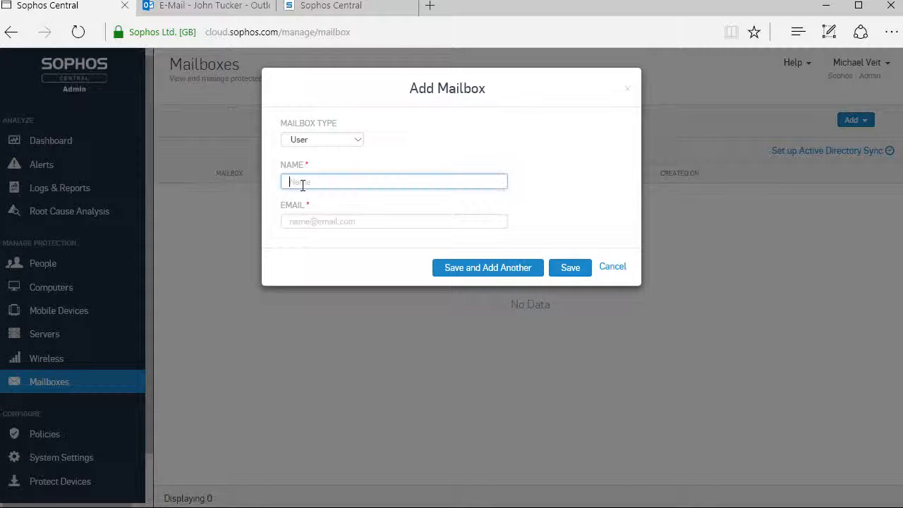
type("John")
left_click(460, 221)
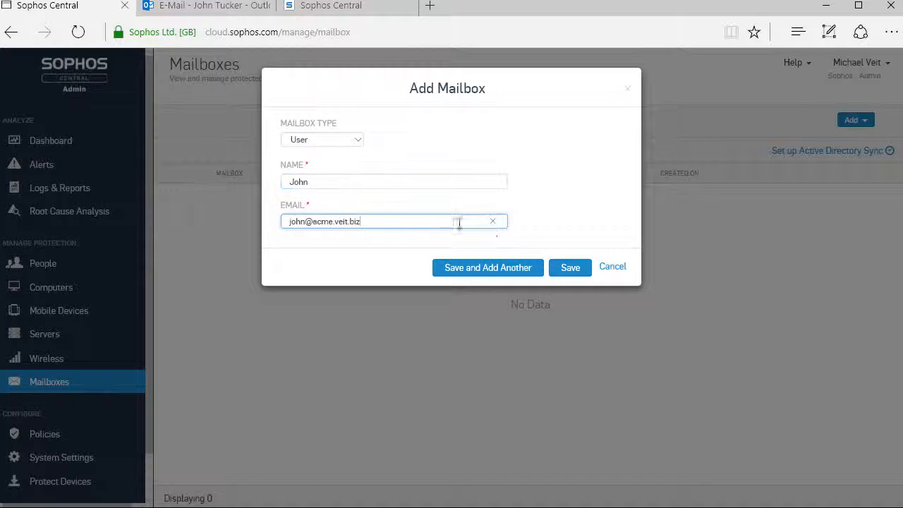
left_click(517, 274)
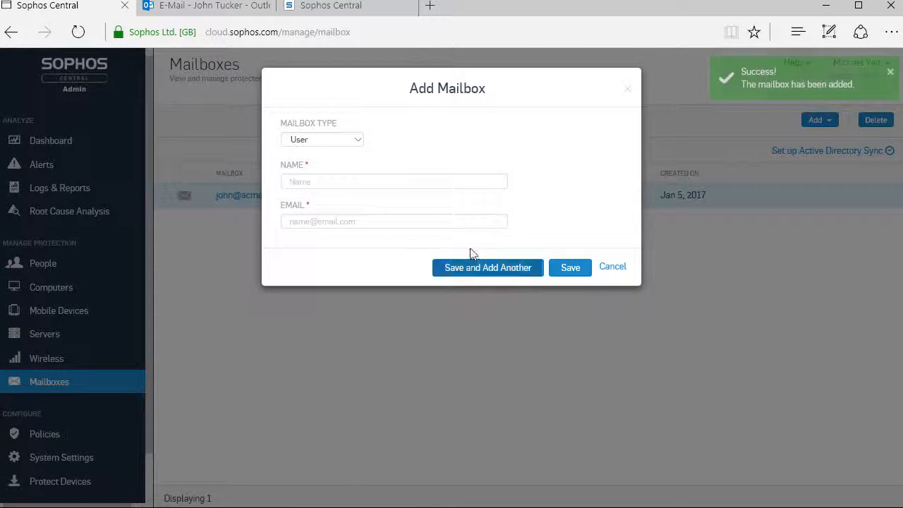
Fill in the second user's name and email address for the next mailbox and save it
left_click(316, 182)
type("Michael")
key("Tab")
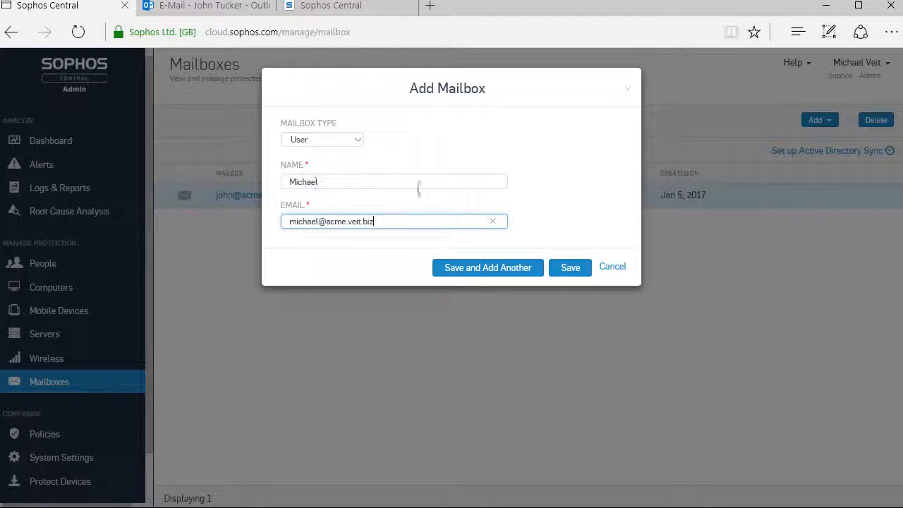
left_click(570, 269)
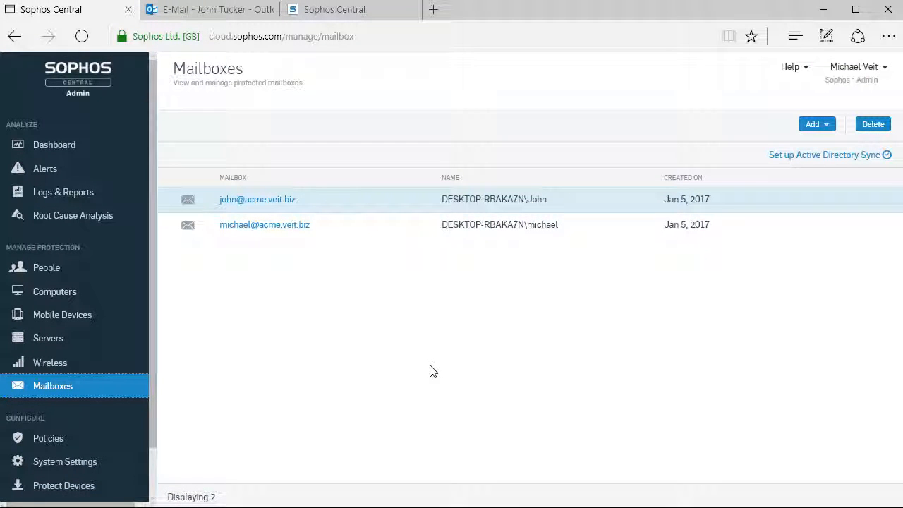
Open the Email Security Message History report to examine the status of processed messages
left_click(78, 197)
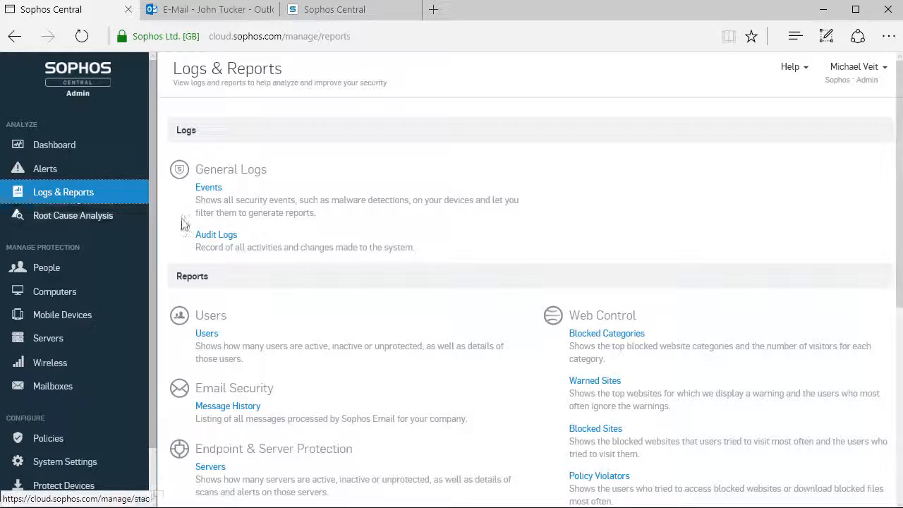
left_click(235, 410)
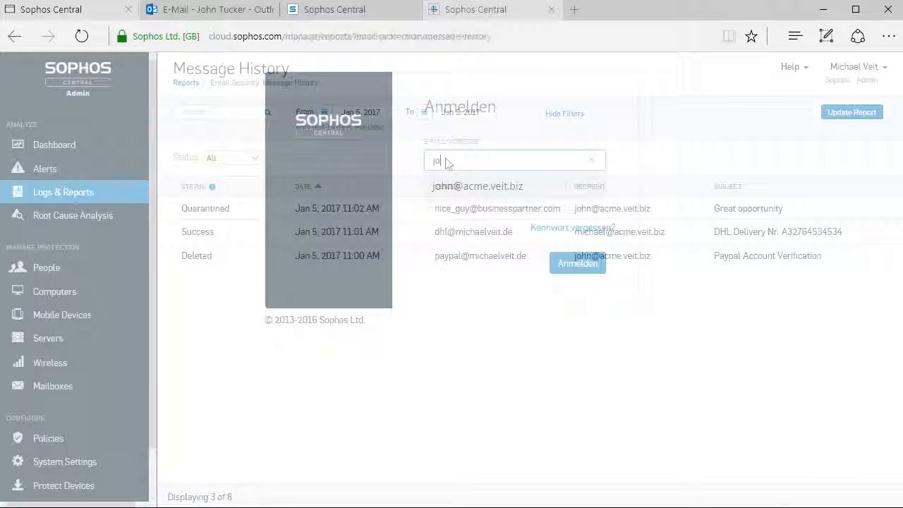
Sign in to the Self Service Portal with the user's saved email and password, and open the quarantined message "Great opportunity"
type("hn")
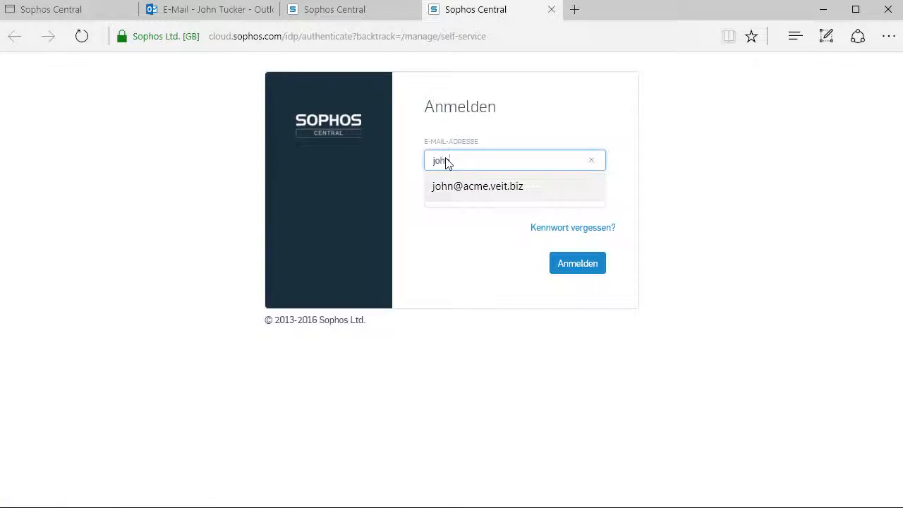
left_click(449, 186)
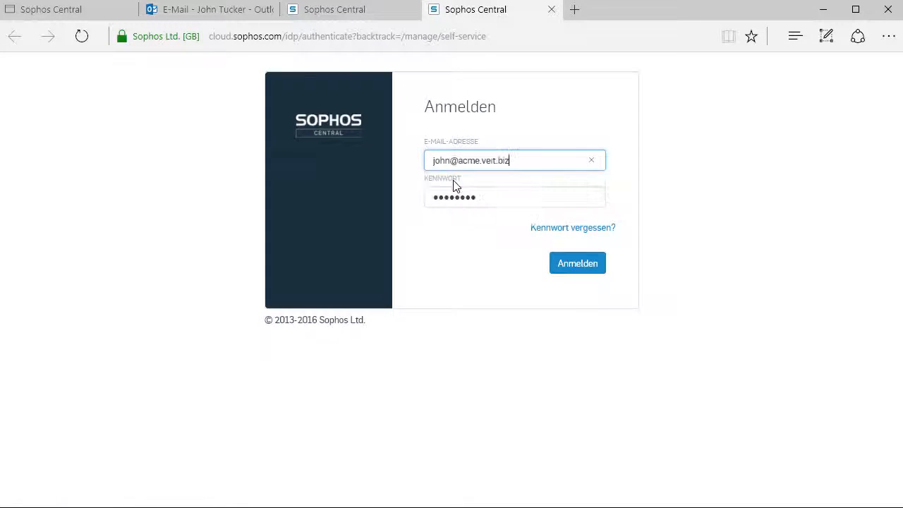
left_click(575, 265)
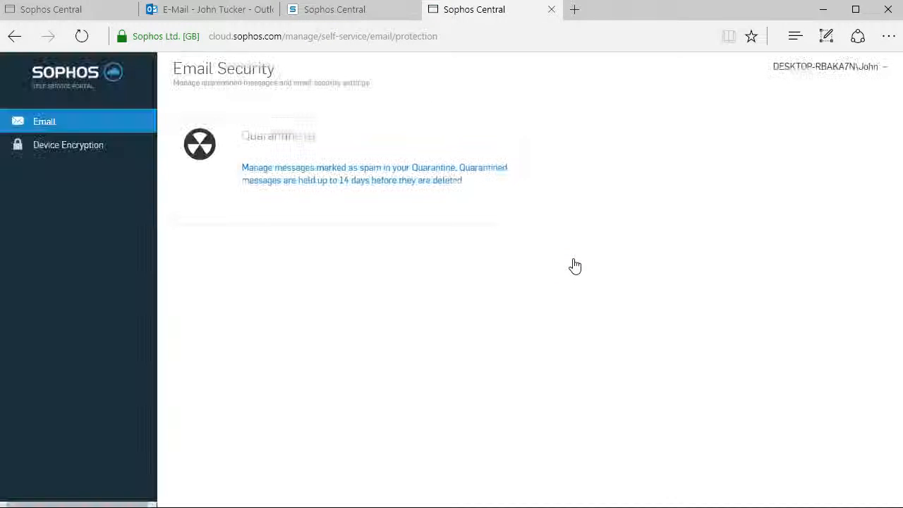
left_click(287, 149)
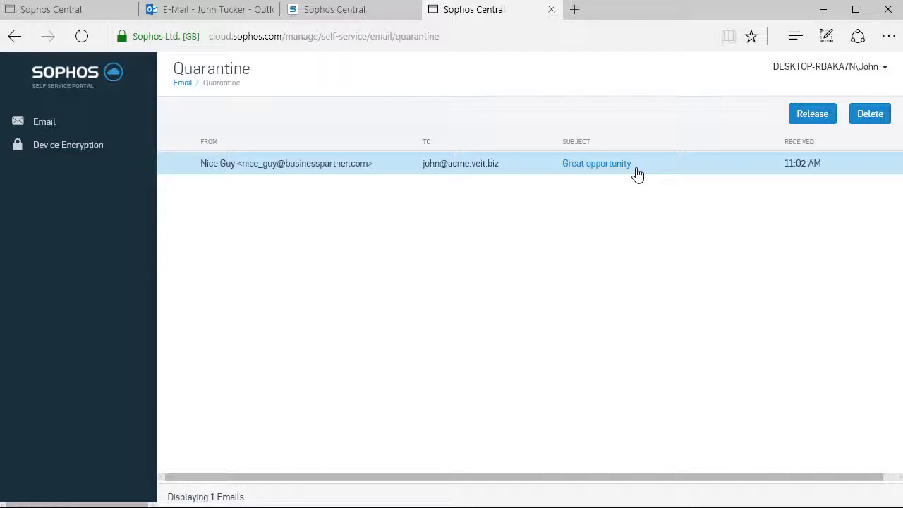
left_click(596, 163)
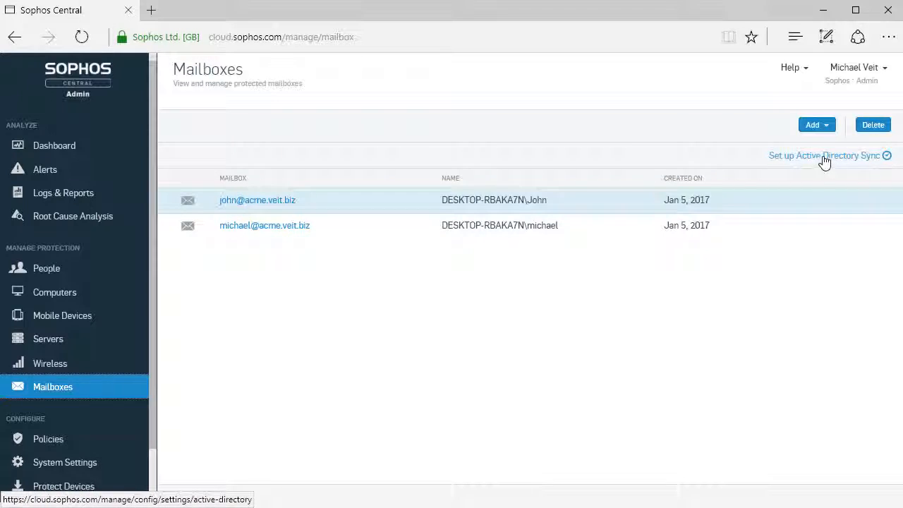
Open the Active Directory Sync setup for the protected mailboxes
left_click(825, 158)
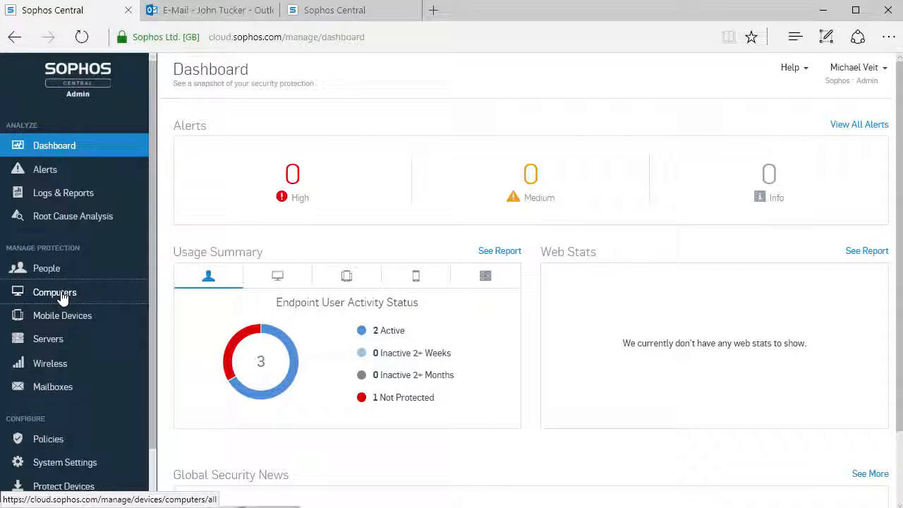
View the summary of computer DESKTOP-RBAKA7N, including its endpoint agent and Device Encryption details
left_click(57, 293)
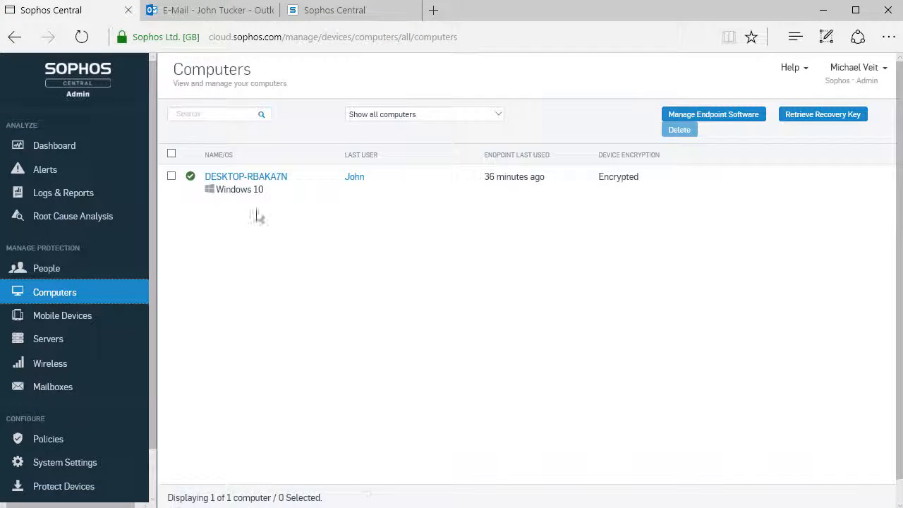
left_click(268, 180)
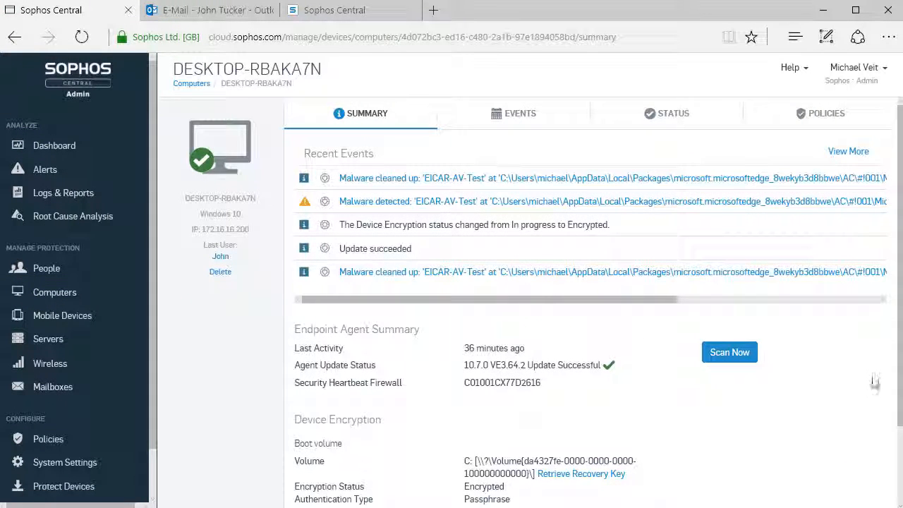
scroll(413, 322, "down", 1)
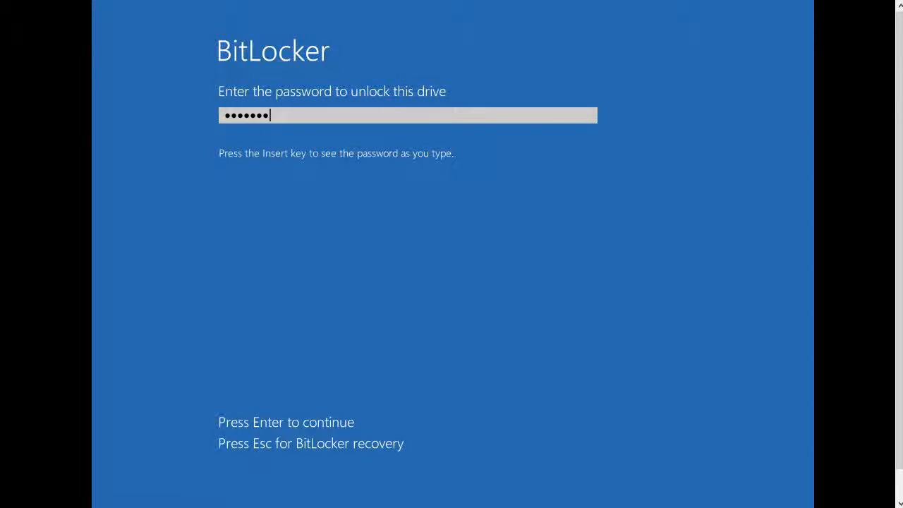
Try to unlock the encrypted drive with the BitLocker password, re-enter the password, and switch to BitLocker recovery
key("Return")
type("•••••••")
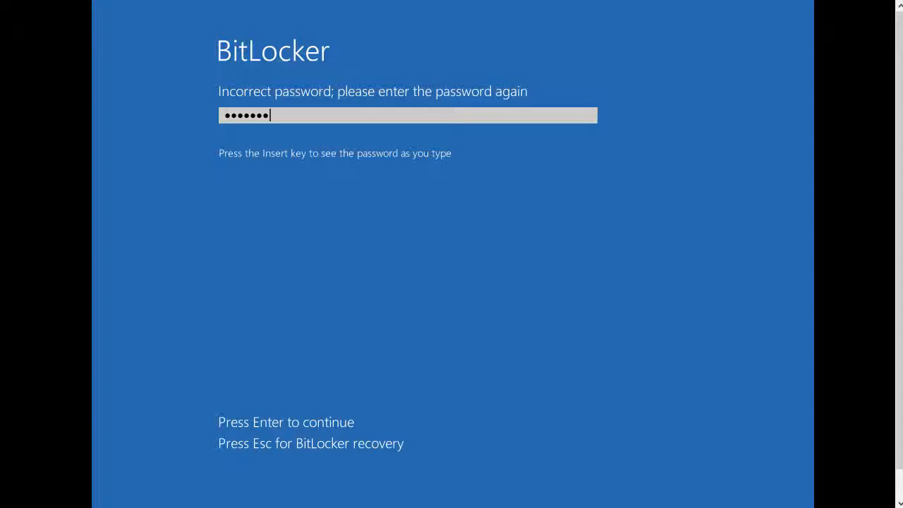
key("Escape")
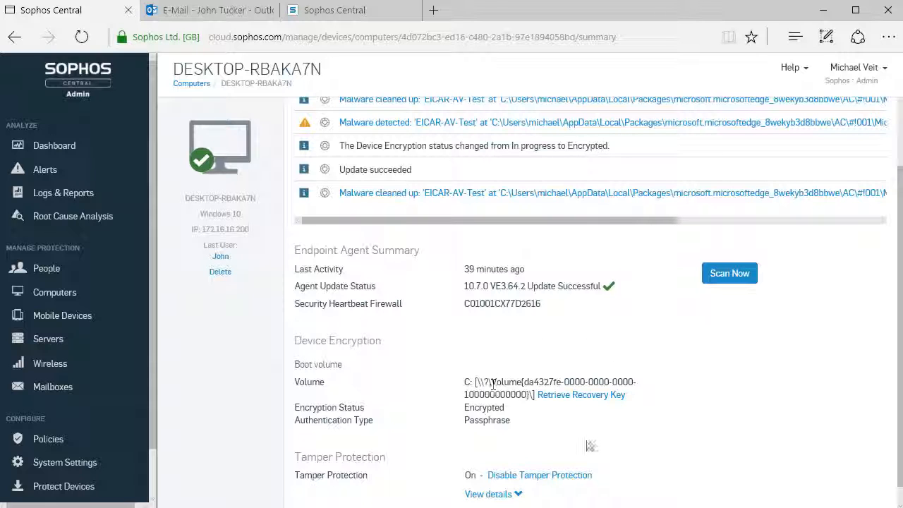
Retrieve the computer's recovery key in the admin console and through Self Service Device Encryption, and submit the recovery key in BitLocker recovery
left_click(594, 399)
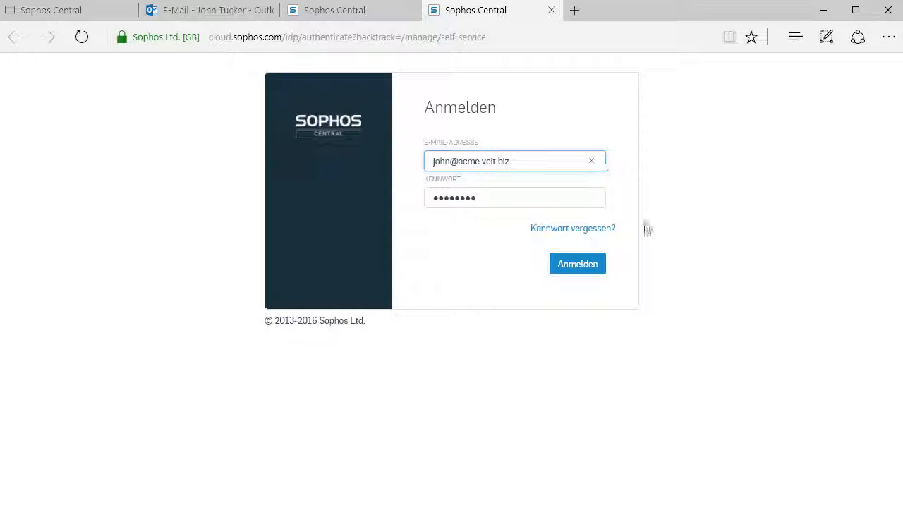
left_click(583, 273)
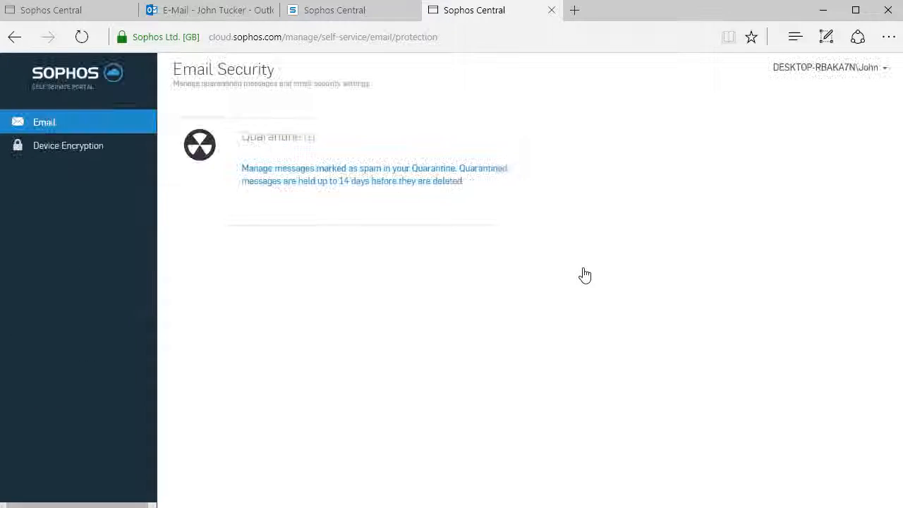
left_click(75, 156)
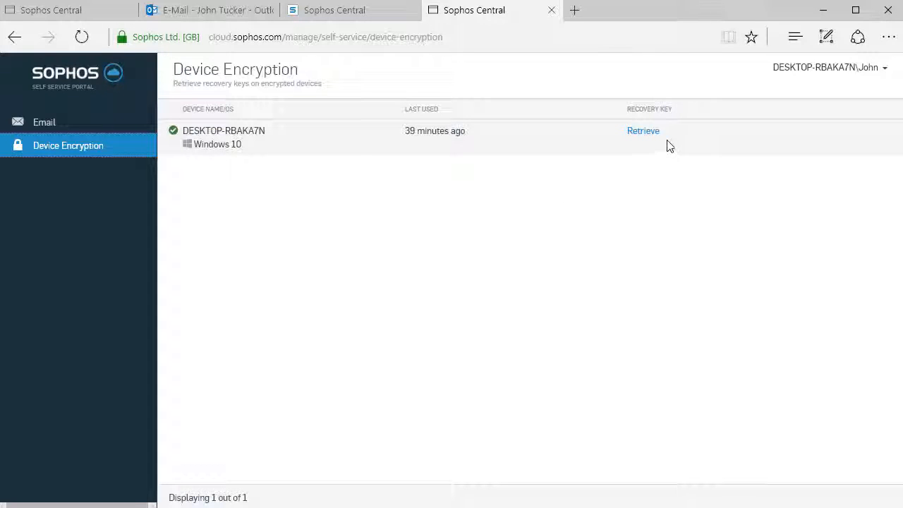
left_click(643, 131)
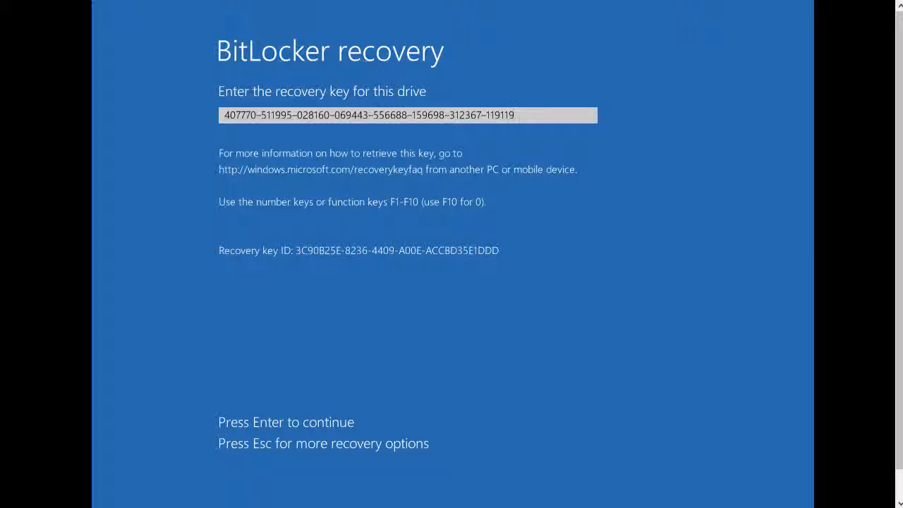
key("Return")
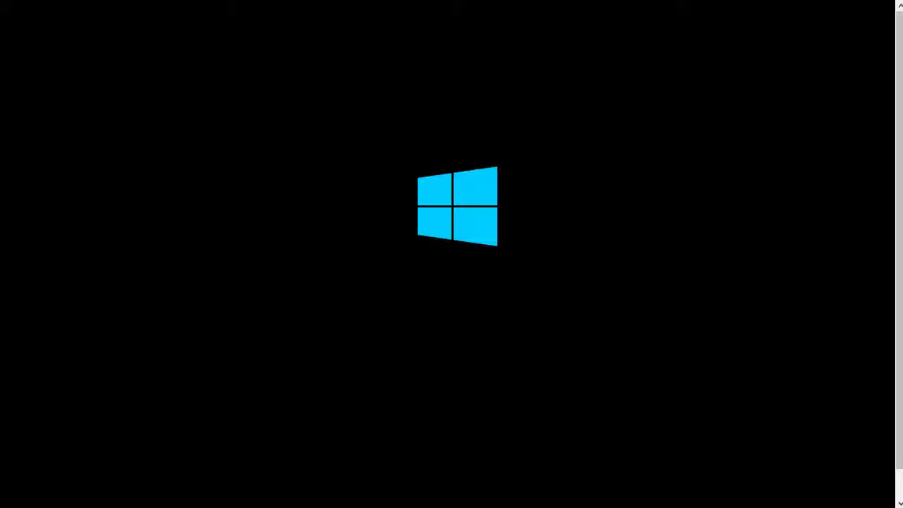